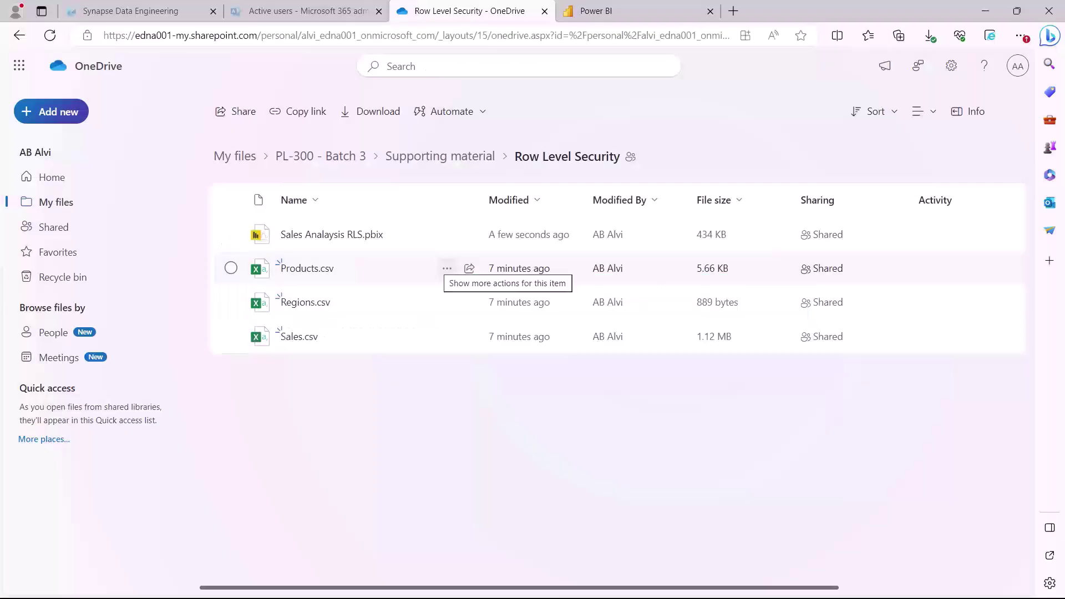
Box the file list, underline Sales Analaysis RLS.pbix, Products.csv, Regions.csv and Sales.csv, and check the report
{"action": "mouse_move", "coordinate": [437, 266]}
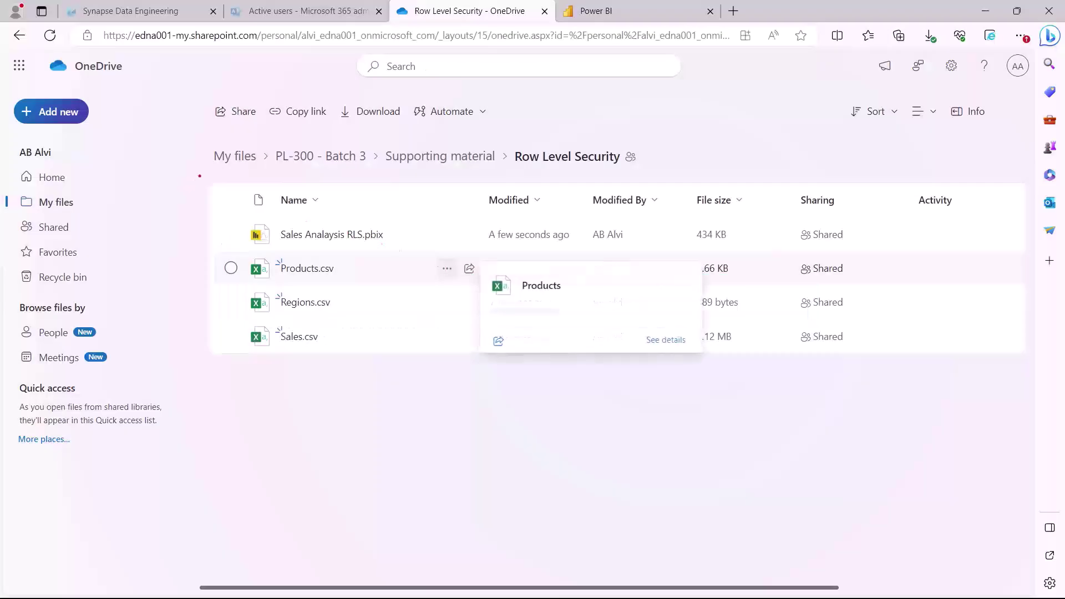
{"action": "mouse_move", "coordinate": [195, 170]}
{"action": "left_mouse_down"}
{"action": "mouse_move", "coordinate": [283, 209]}
{"action": "mouse_move", "coordinate": [389, 284]}
{"action": "mouse_move", "coordinate": [431, 387]}
{"action": "left_mouse_up"}
{"action": "left_click_drag", "start_coordinate": [290, 246], "coordinate": [382, 251]}
{"action": "left_click_drag", "start_coordinate": [281, 283], "coordinate": [354, 285]}
{"action": "left_click_drag", "start_coordinate": [274, 310], "coordinate": [330, 314]}
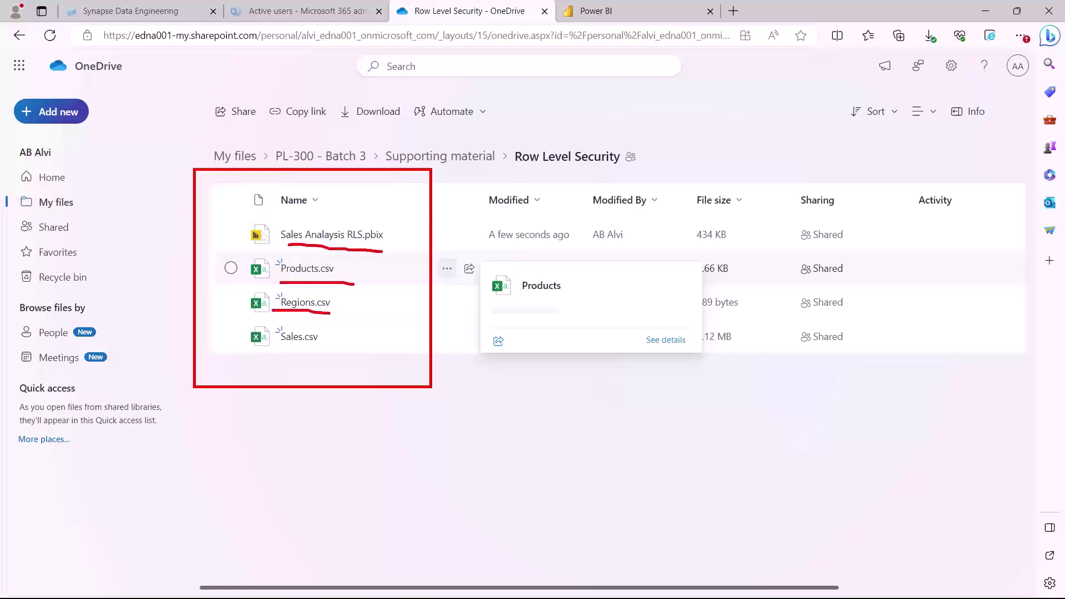
{"action": "left_click_drag", "start_coordinate": [285, 345], "coordinate": [323, 344]}
{"action": "left_click_drag", "start_coordinate": [320, 224], "coordinate": [352, 206]}
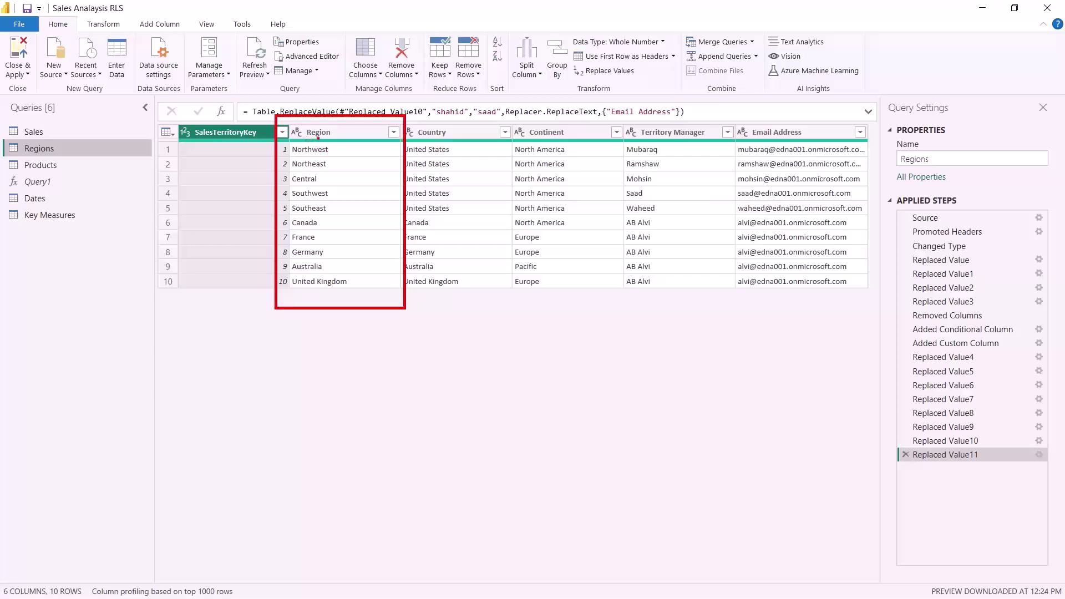
Mark up the Region header, draw curves from Region to Territory Manager and Email Address, and underline Northwest
{"action": "mouse_move", "coordinate": [309, 139]}
{"action": "left_mouse_down"}
{"action": "mouse_move", "coordinate": [355, 169]}
{"action": "mouse_move", "coordinate": [364, 278]}
{"action": "left_mouse_up"}
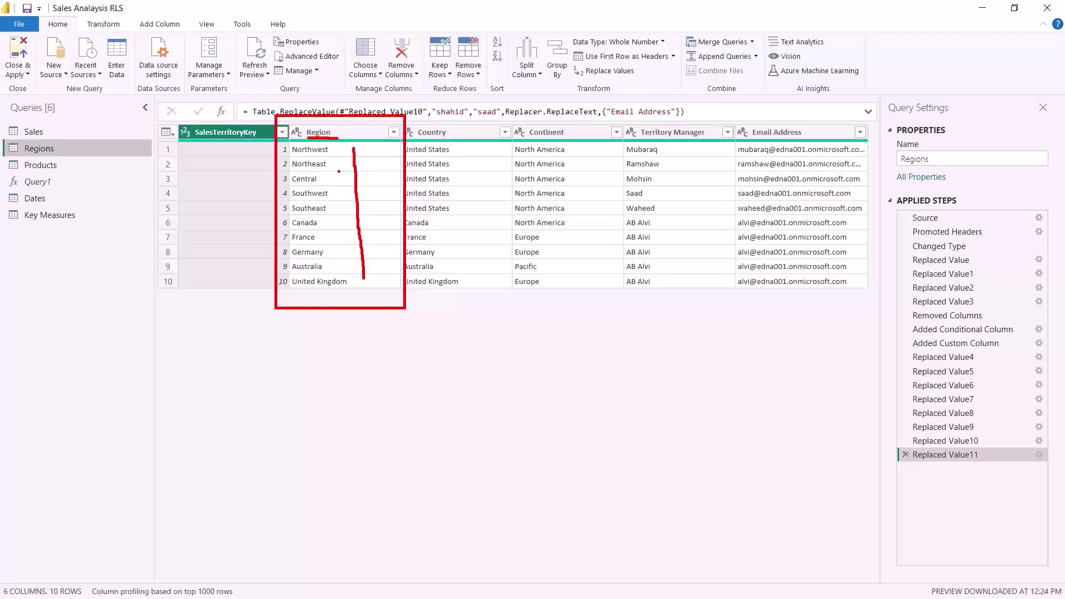
{"action": "mouse_move", "coordinate": [336, 150]}
{"action": "left_mouse_down"}
{"action": "mouse_move", "coordinate": [459, 101]}
{"action": "mouse_move", "coordinate": [551, 94]}
{"action": "mouse_move", "coordinate": [647, 108]}
{"action": "mouse_move", "coordinate": [667, 120]}
{"action": "mouse_move", "coordinate": [671, 279]}
{"action": "left_mouse_up"}
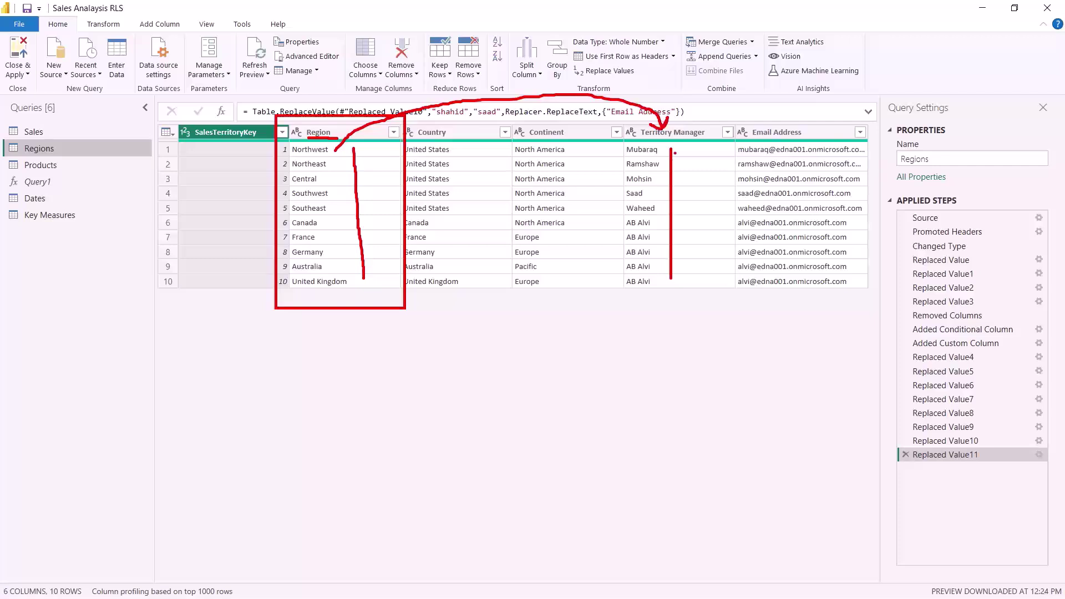
{"action": "left_click_drag", "start_coordinate": [676, 132], "coordinate": [684, 114]}
{"action": "left_click_drag", "start_coordinate": [724, 95], "coordinate": [784, 122]}
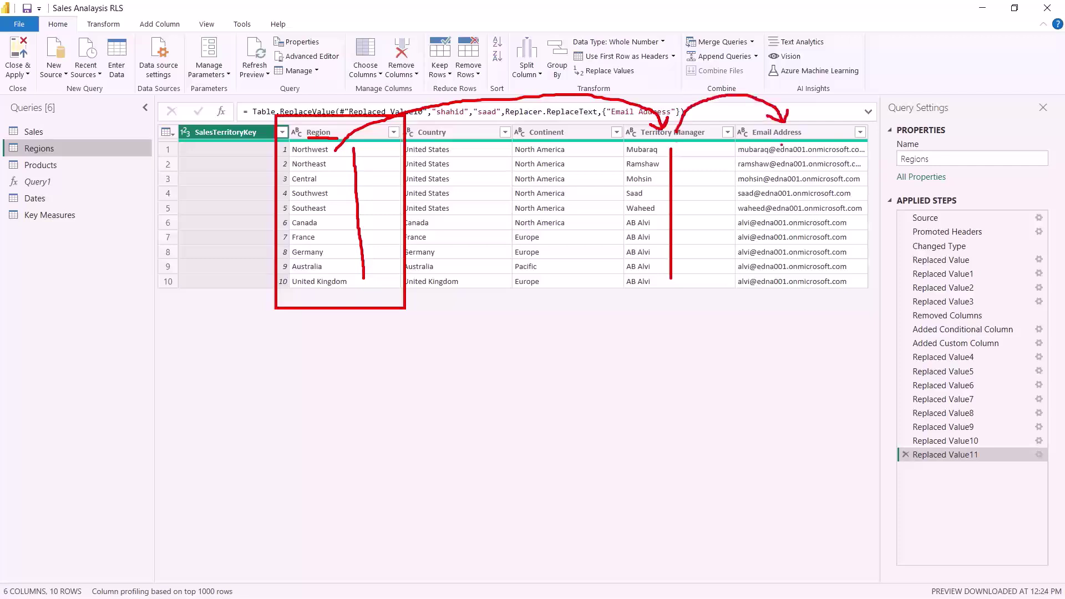
{"action": "left_click_drag", "start_coordinate": [728, 144], "coordinate": [728, 279]}
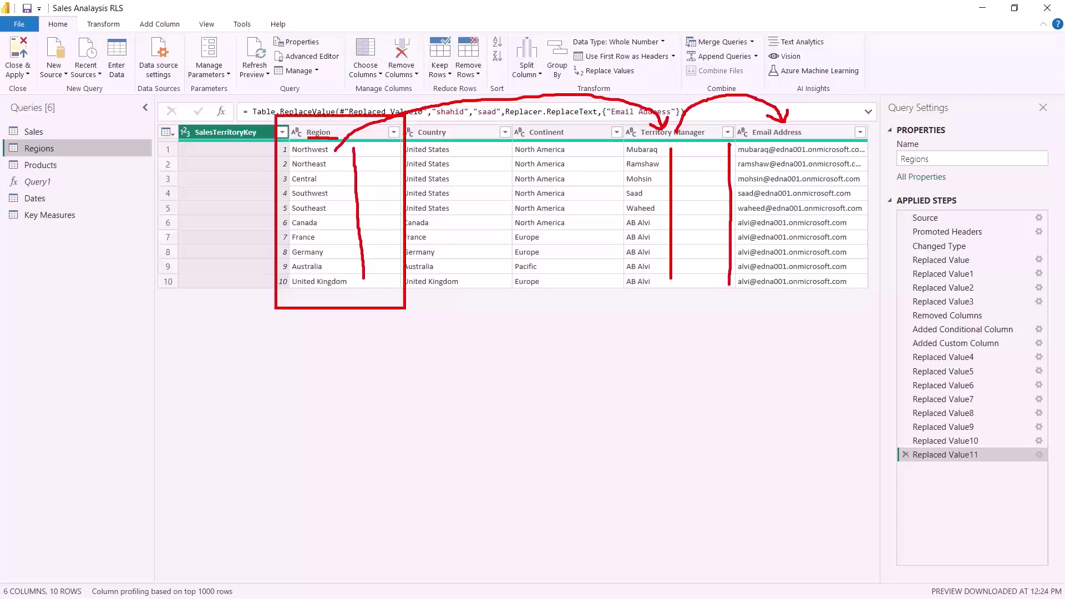
{"action": "left_click_drag", "start_coordinate": [289, 155], "coordinate": [338, 153]}
Outline the Email Address and Territory Manager columns, box Northwest, and underline row 1's email and manager name
{"action": "left_click_drag", "start_coordinate": [757, 141], "coordinate": [801, 139]}
{"action": "mouse_move", "coordinate": [619, 121]}
{"action": "left_mouse_down"}
{"action": "mouse_move", "coordinate": [623, 295]}
{"action": "mouse_move", "coordinate": [852, 297]}
{"action": "mouse_move", "coordinate": [872, 256]}
{"action": "mouse_move", "coordinate": [871, 122]}
{"action": "mouse_move", "coordinate": [624, 123]}
{"action": "left_mouse_up"}
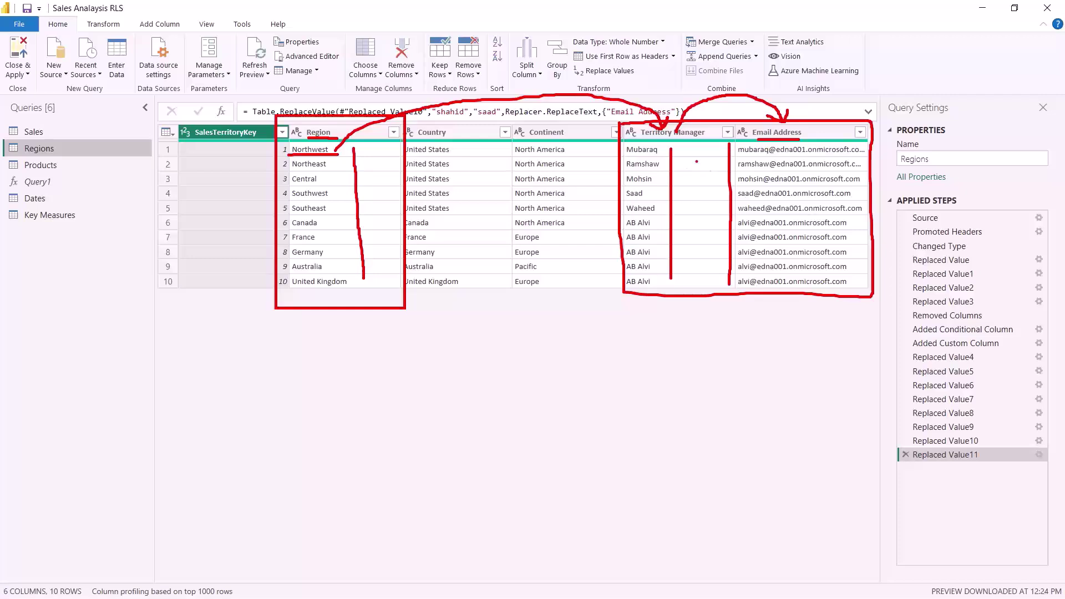
{"action": "left_click_drag", "start_coordinate": [739, 158], "coordinate": [857, 157]}
{"action": "mouse_move", "coordinate": [290, 128]}
{"action": "left_mouse_down"}
{"action": "mouse_move", "coordinate": [297, 155]}
{"action": "mouse_move", "coordinate": [345, 159]}
{"action": "mouse_move", "coordinate": [343, 136]}
{"action": "mouse_move", "coordinate": [327, 125]}
{"action": "mouse_move", "coordinate": [278, 123]}
{"action": "left_mouse_up"}
{"action": "left_click_drag", "start_coordinate": [752, 143], "coordinate": [791, 141]}
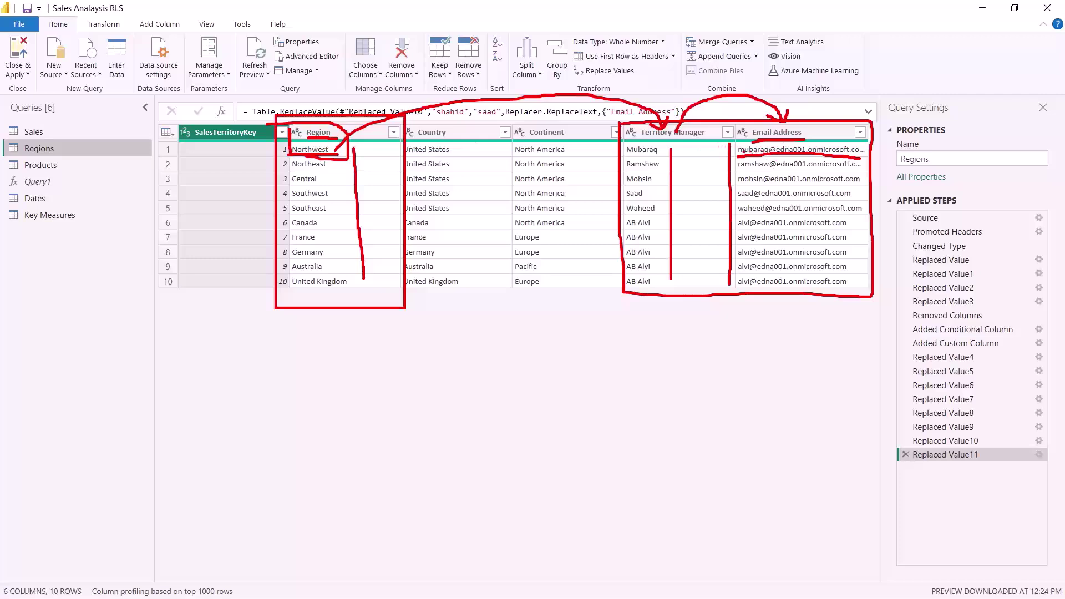
{"action": "left_click_drag", "start_coordinate": [626, 158], "coordinate": [666, 155]}
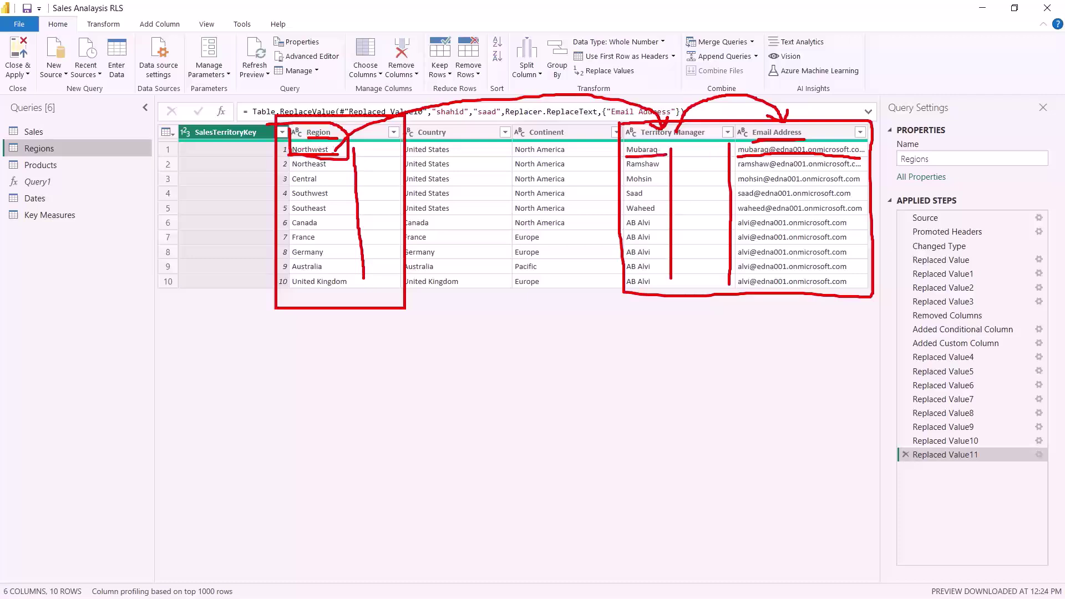
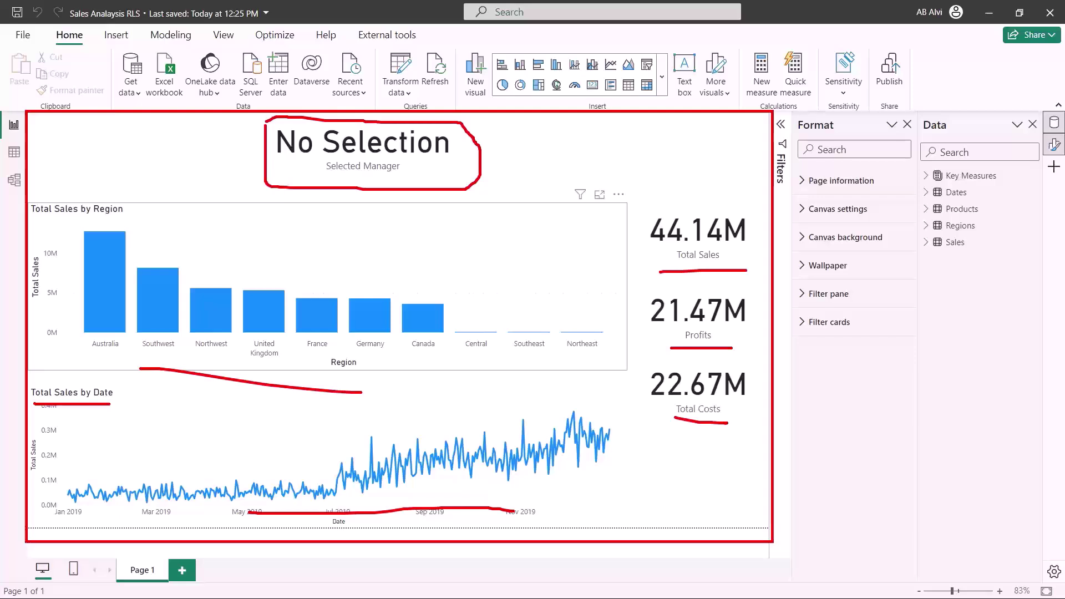
Show the Selected Manager measure's formula, SELECTEDVALUE(Regions[Territory Manager], "No Selection"), enlarged in the formula bar
{"action": "left_click", "coordinate": [341, 161]}
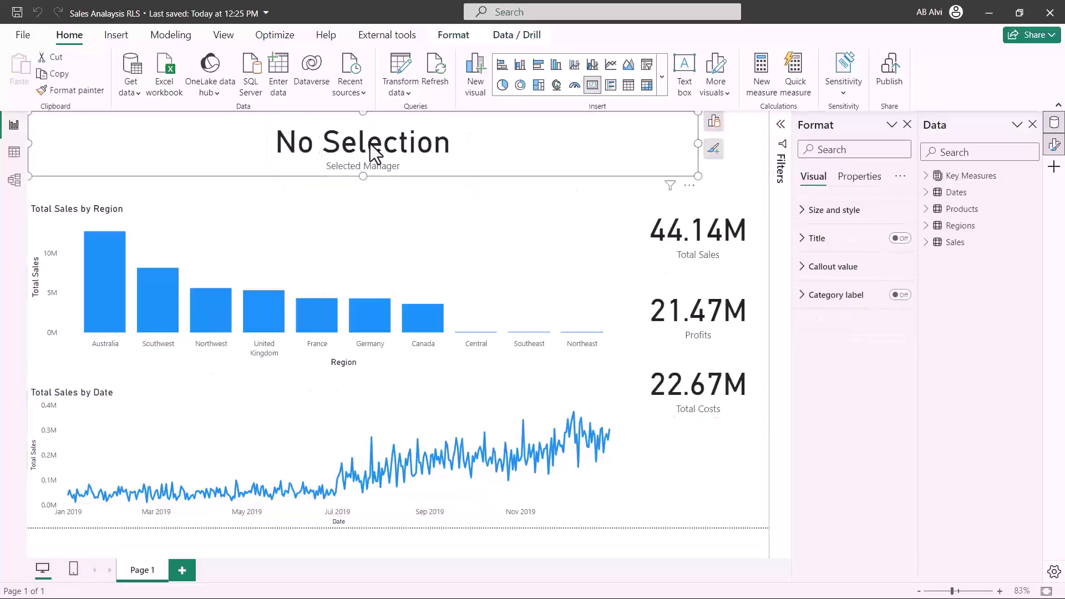
{"action": "left_click", "coordinate": [926, 175]}
{"action": "left_click", "coordinate": [993, 209]}
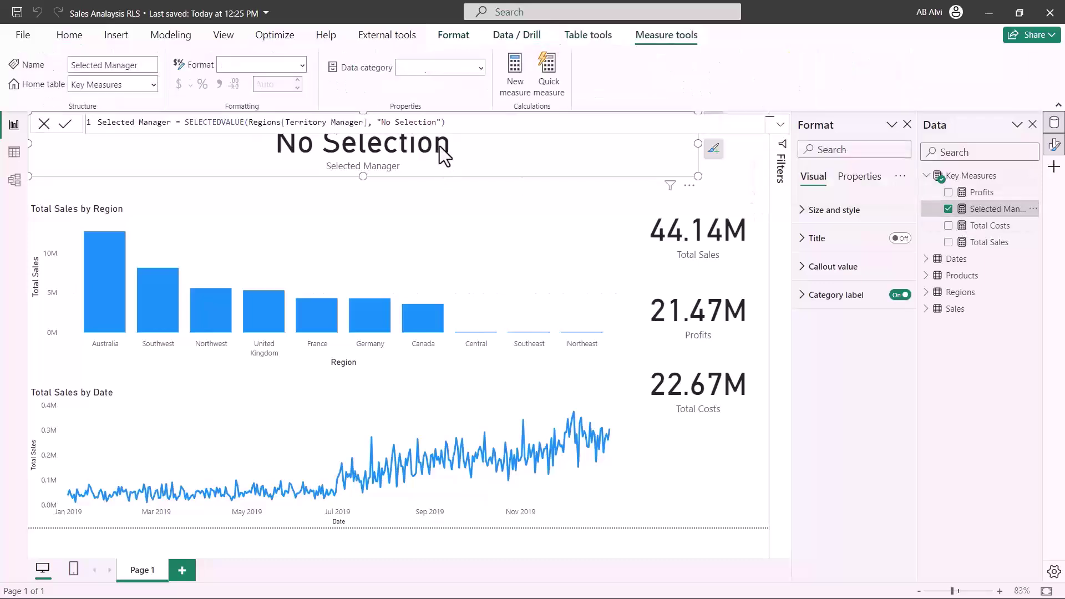
{"action": "left_click", "coordinate": [481, 125]}
{"action": "scroll", "coordinate": [480, 125], "scroll_direction": "up", "scroll_amount": 4}
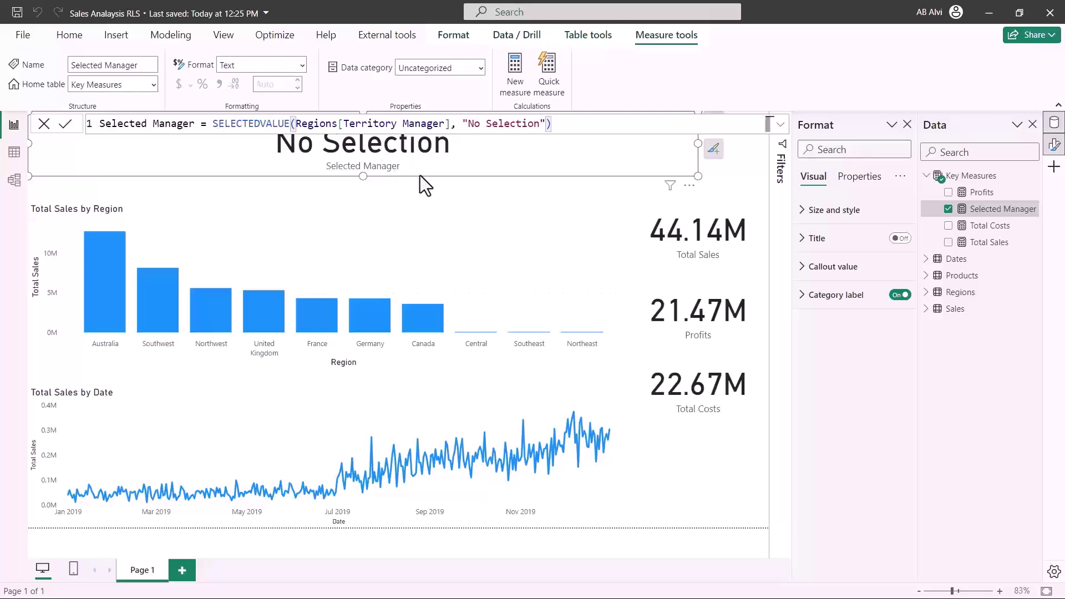
Add a new security role under Manage roles and name it Manager
{"action": "left_click", "coordinate": [152, 40]}
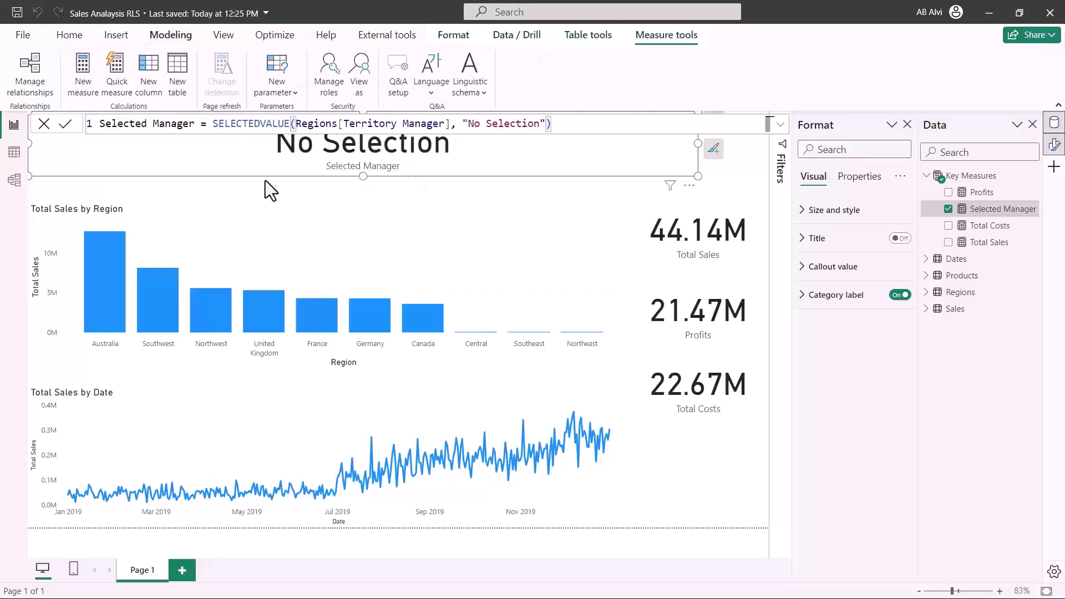
{"action": "left_click", "coordinate": [333, 68]}
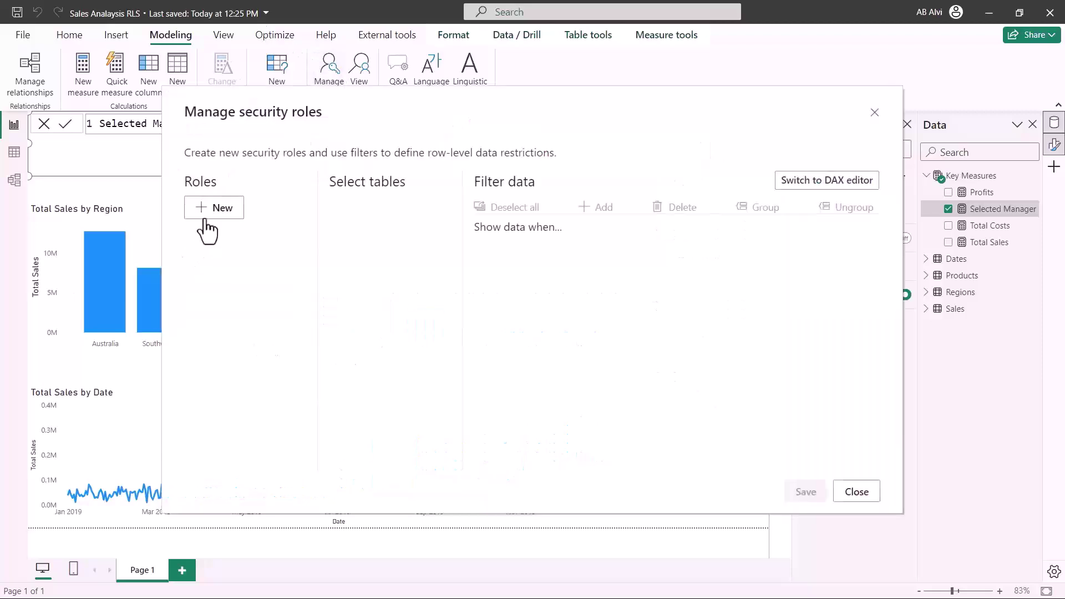
{"action": "left_click", "coordinate": [210, 209]}
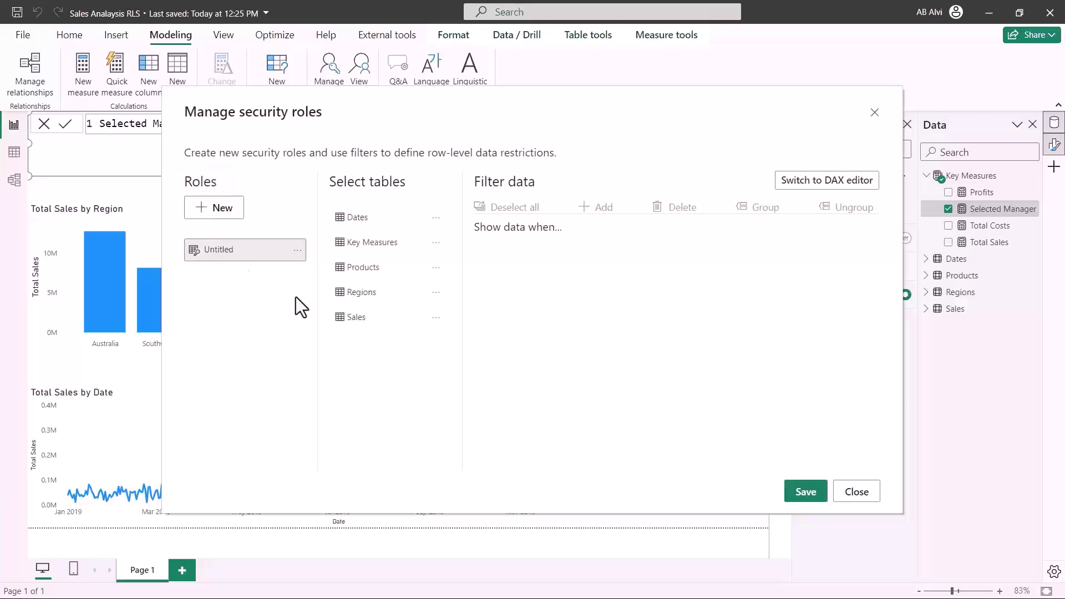
{"action": "double_click", "coordinate": [223, 251]}
{"action": "type", "text": "Manager"}
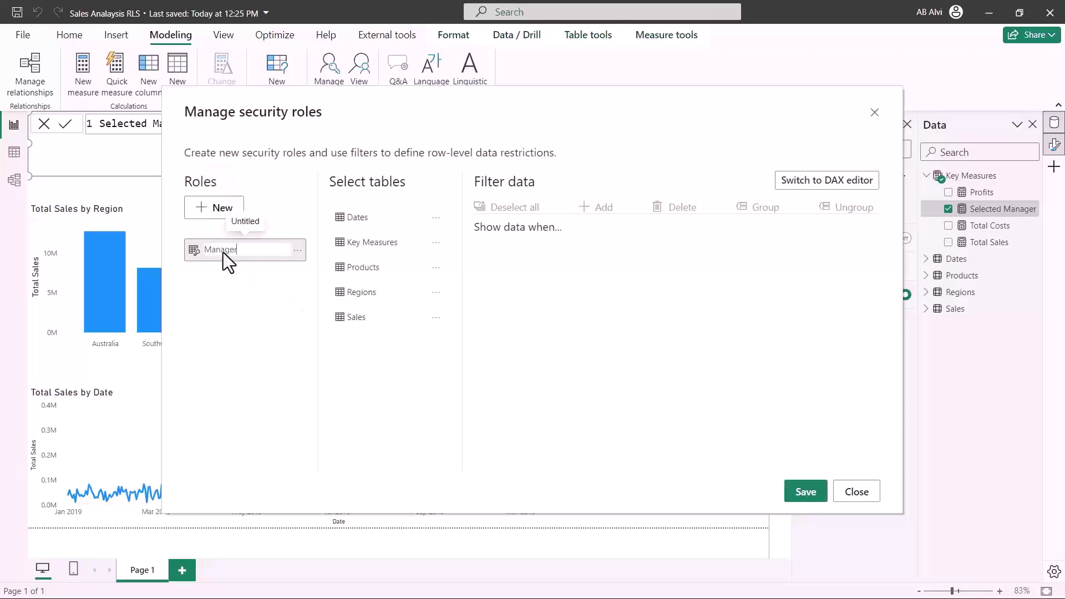
{"action": "key", "text": "Return"}
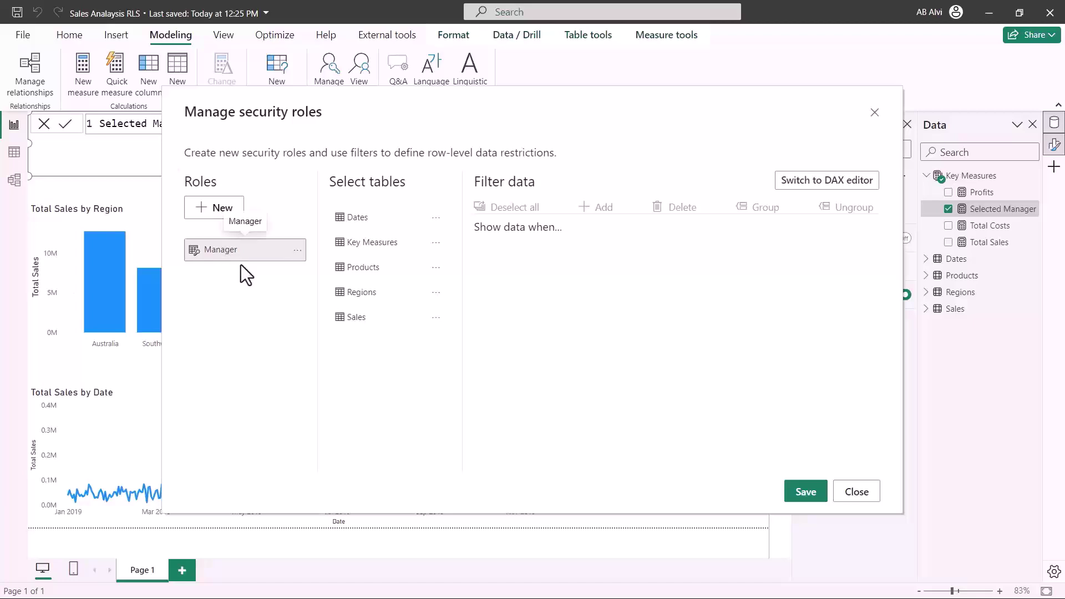
Select the Regions table and switch its filter to the DAX editor
{"action": "left_click", "coordinate": [355, 298]}
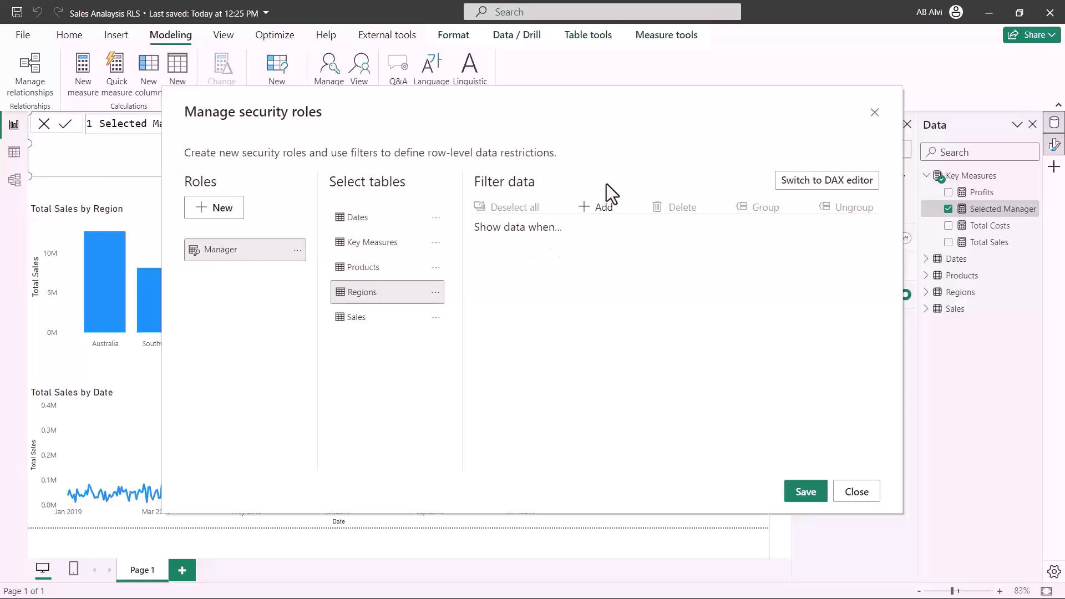
{"action": "left_click", "coordinate": [827, 183]}
{"action": "left_click", "coordinate": [502, 208]}
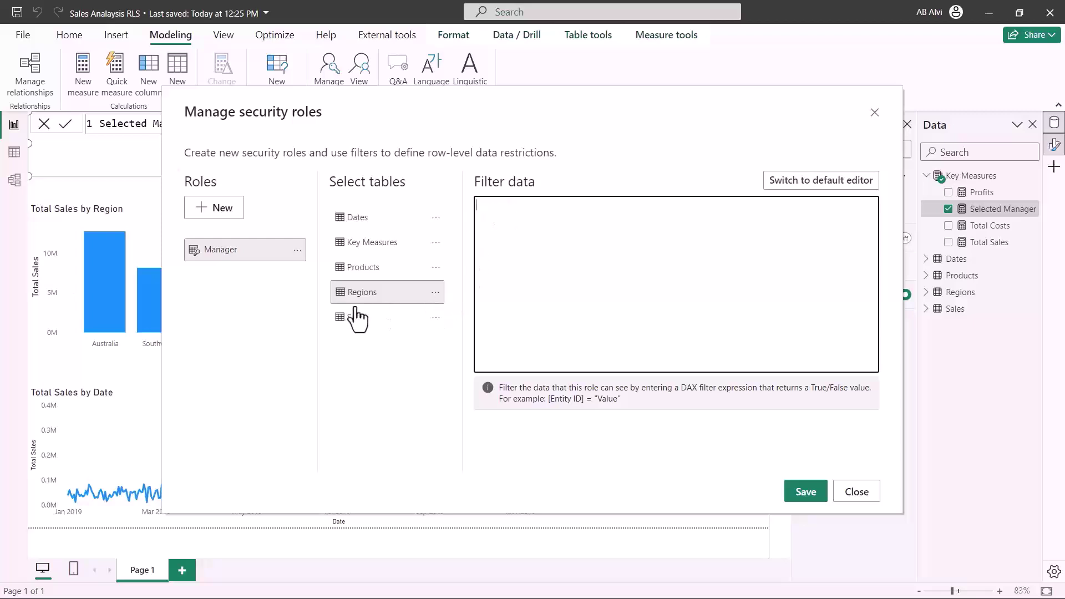
Enter [Email Address] = USERPRINCIPALNAME() as the Manager role's Regions filter
{"action": "left_click", "coordinate": [435, 294]}
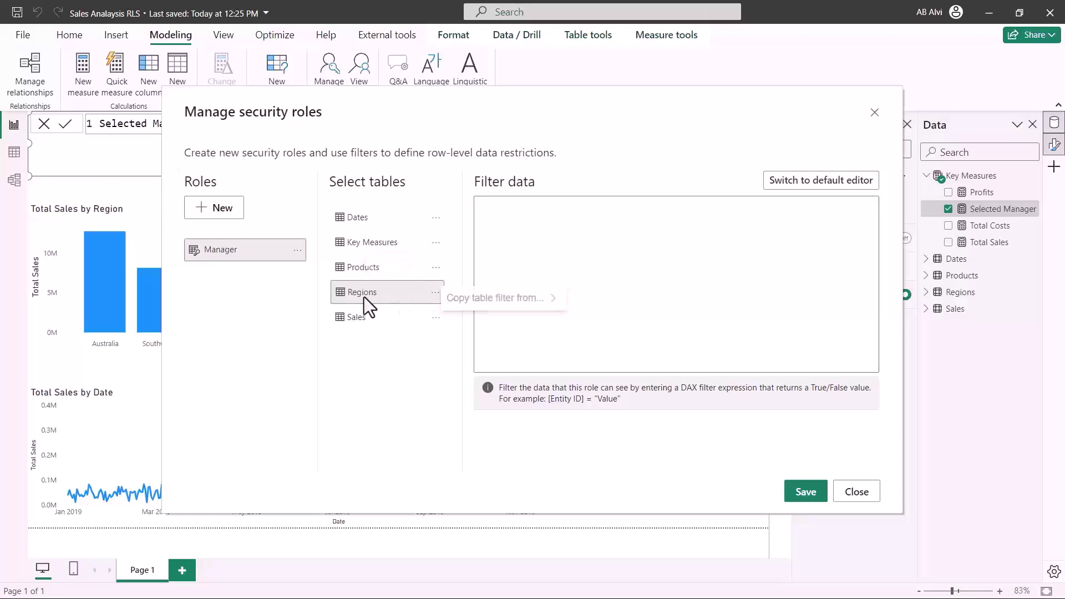
{"action": "key", "text": "Escape"}
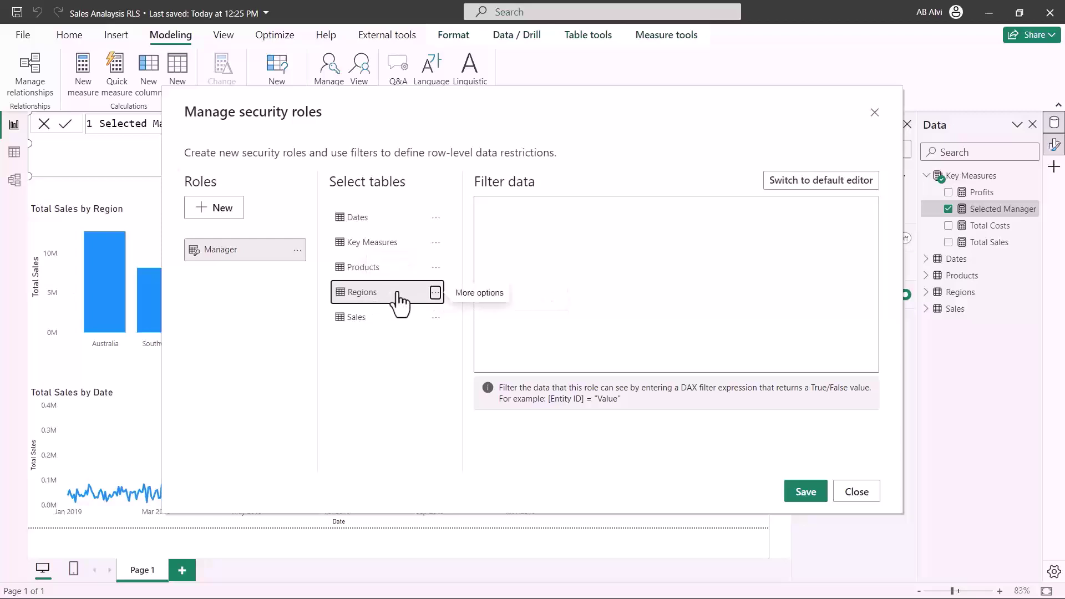
{"action": "left_click", "coordinate": [489, 240]}
{"action": "type", "text": "[Email Address] = USERPRINCIPALNAME()"}
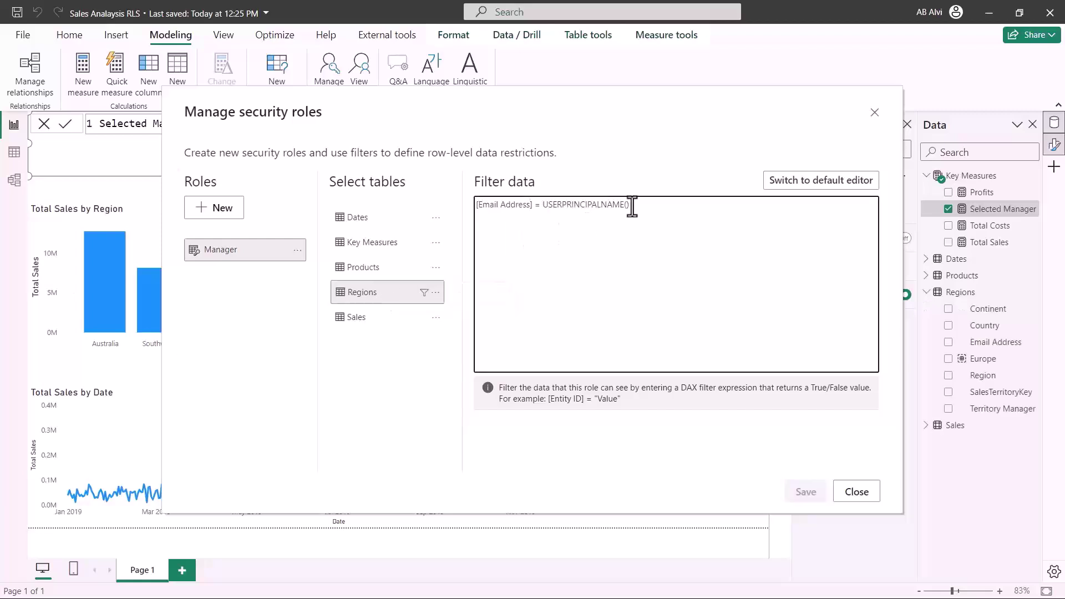
{"action": "left_click_drag", "start_coordinate": [632, 207], "coordinate": [520, 213]}
{"action": "left_click", "coordinate": [489, 217]}
{"action": "left_click", "coordinate": [492, 209]}
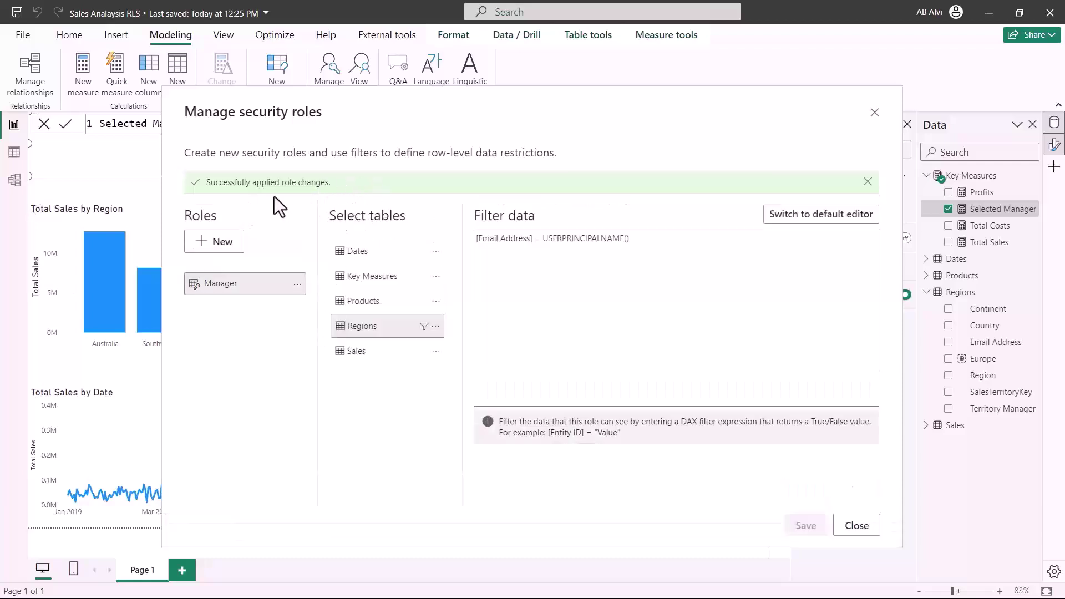
Set View as to the Manager role for another user, entering that user's e-mail address
{"action": "left_click", "coordinate": [854, 526]}
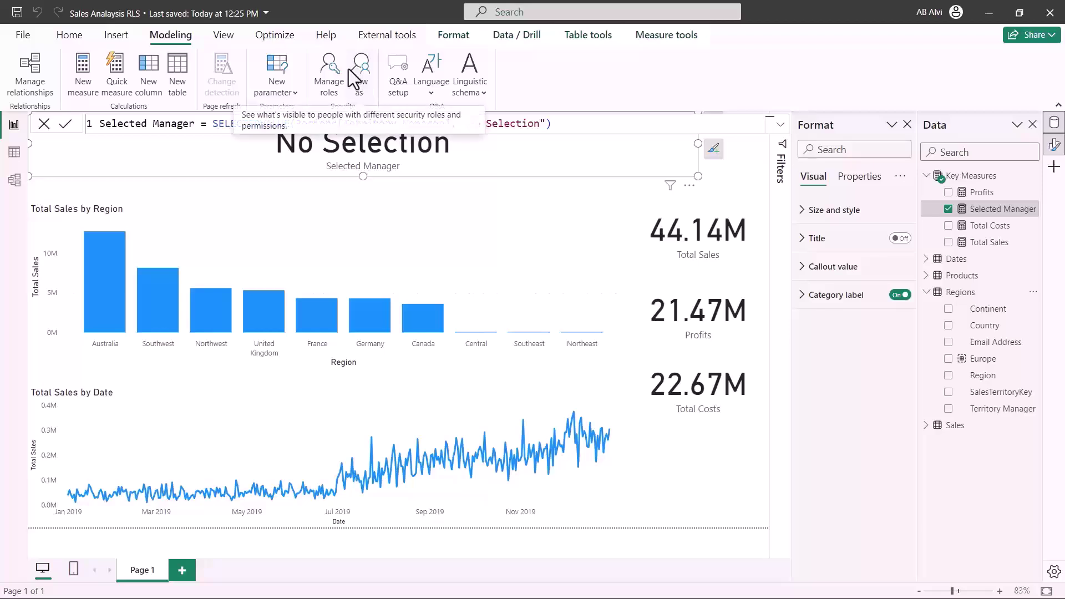
{"action": "mouse_move", "coordinate": [309, 43]}
{"action": "left_mouse_down"}
{"action": "mouse_move", "coordinate": [366, 105]}
{"action": "mouse_move", "coordinate": [379, 104]}
{"action": "left_mouse_up"}
{"action": "key", "text": "Escape"}
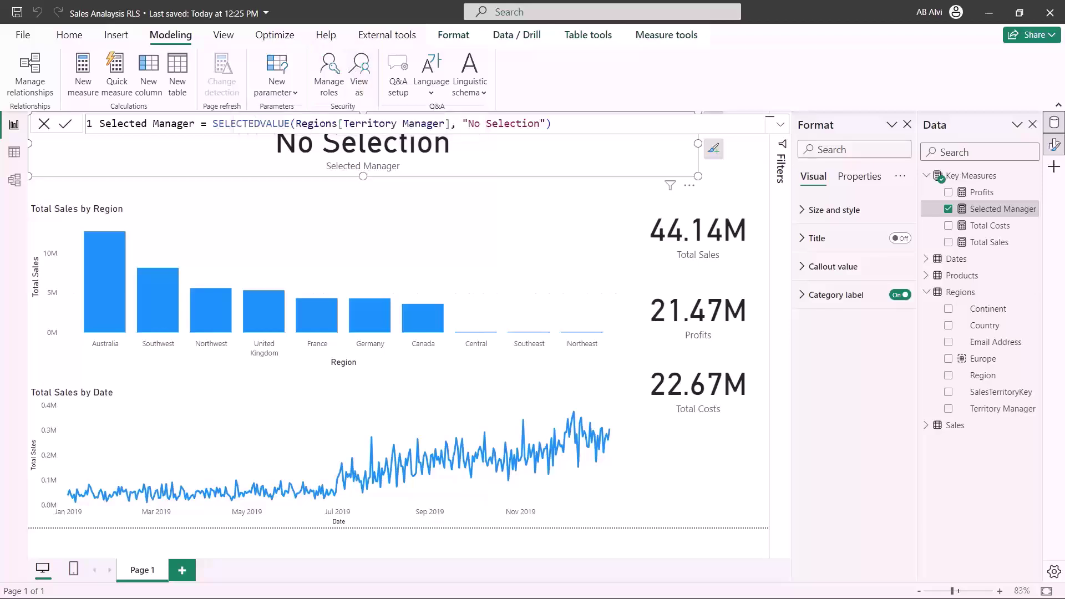
{"action": "left_click", "coordinate": [361, 83]}
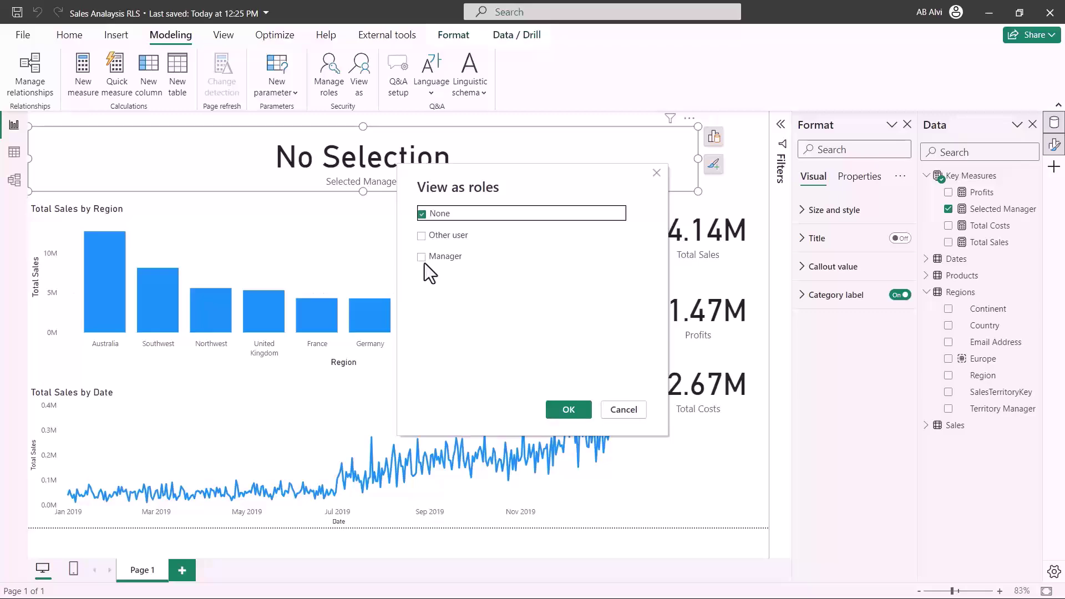
{"action": "left_click", "coordinate": [423, 257]}
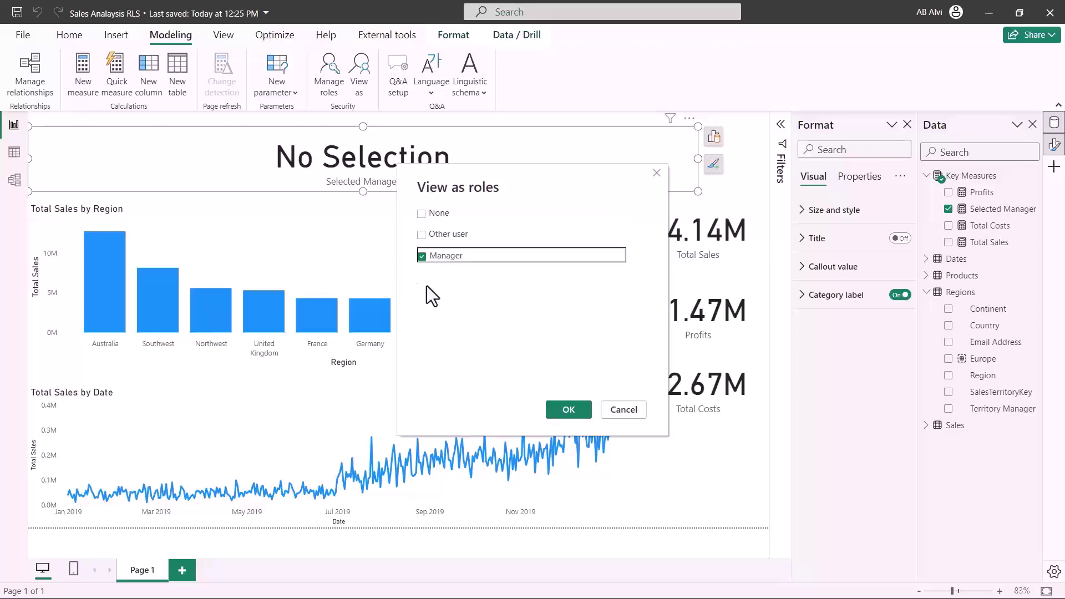
{"action": "left_click", "coordinate": [421, 235]}
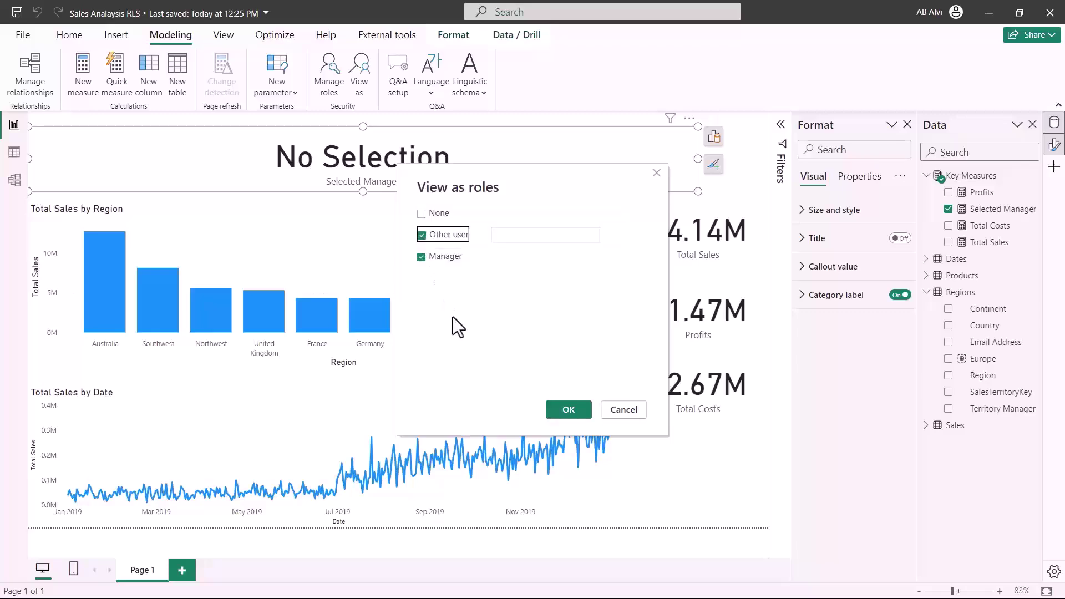
{"action": "left_click", "coordinate": [498, 240]}
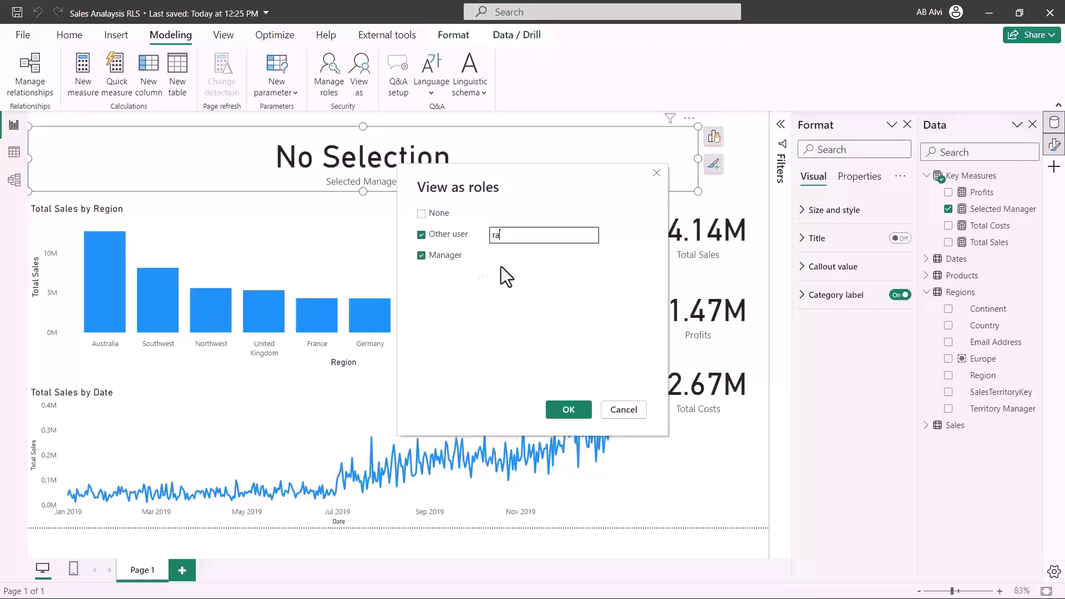
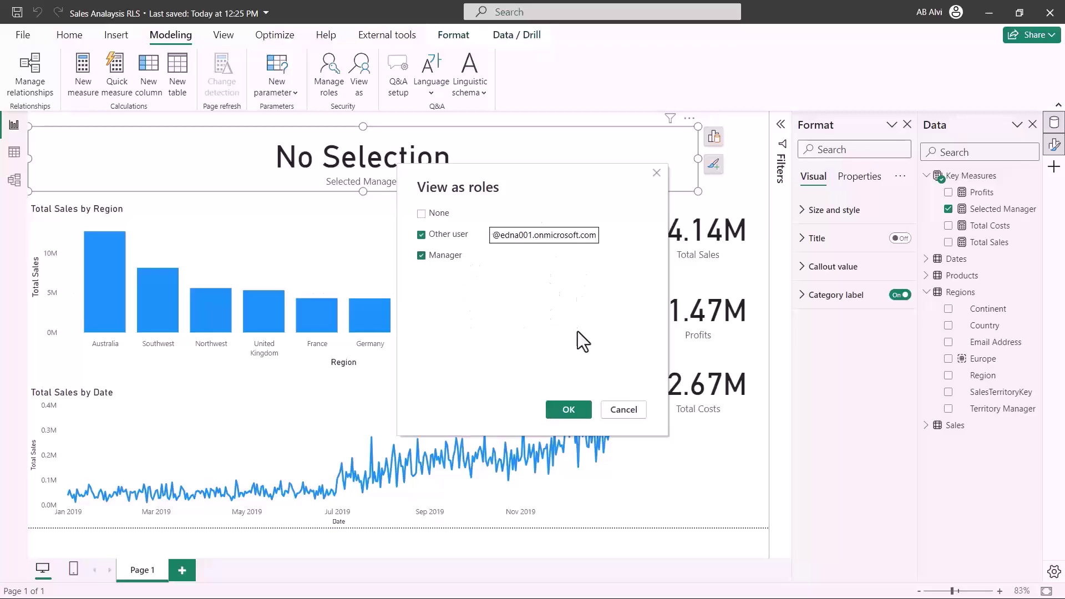
Apply the preview to confirm Northeast-only data, then stop viewing to restore all regions
{"action": "left_click", "coordinate": [568, 414]}
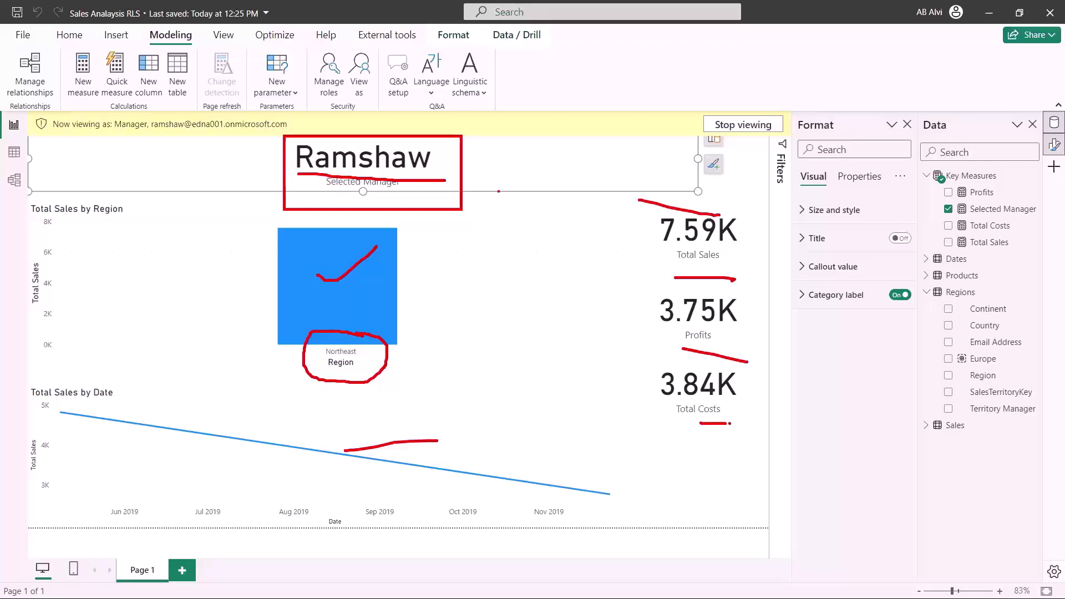
{"action": "key", "text": "Escape"}
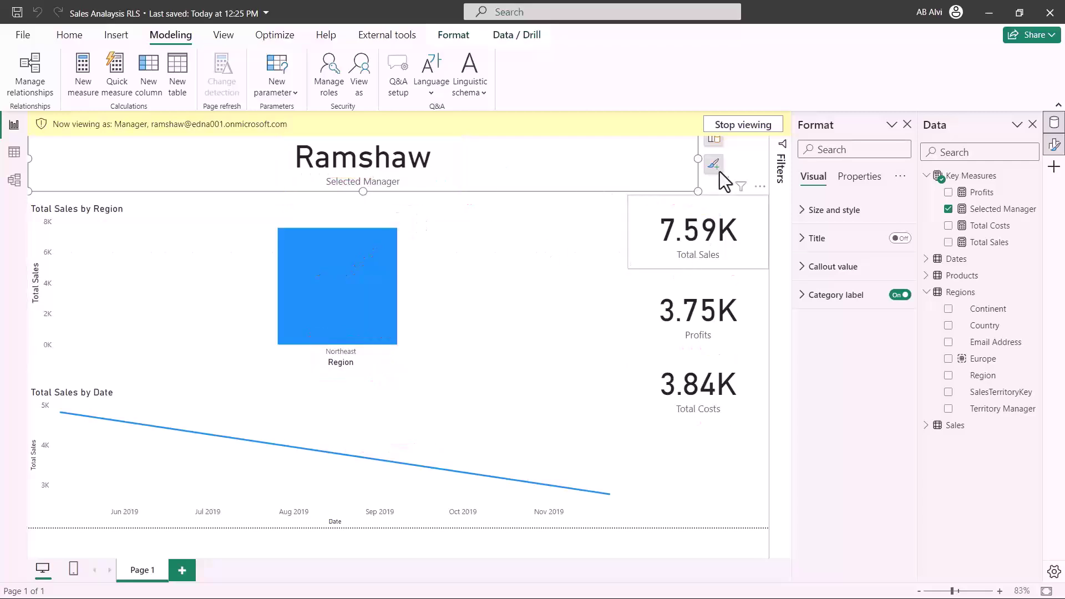
{"action": "left_click", "coordinate": [728, 125]}
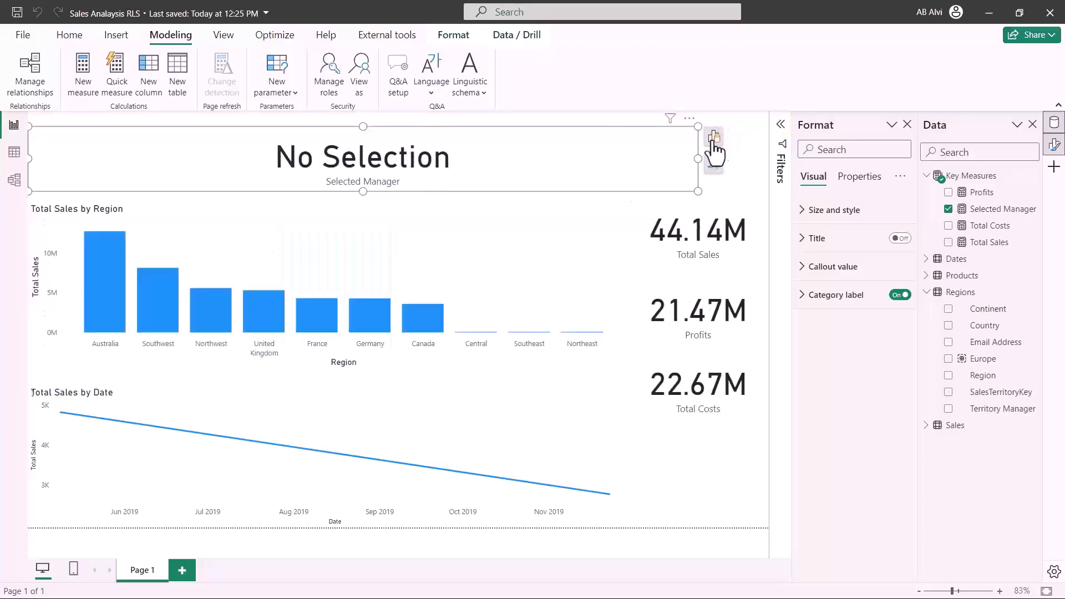
{"action": "left_click", "coordinate": [69, 35]}
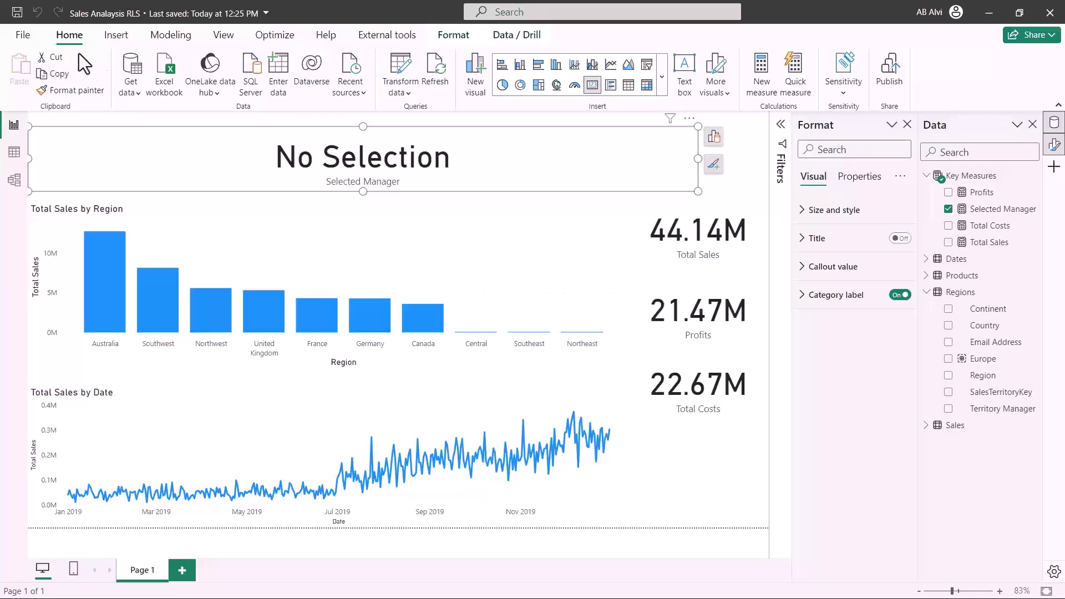
Save 'Sales Analysis RLS.pbix' and publish it to the PL-300 Batch 03a workspace
{"action": "left_click", "coordinate": [889, 73]}
{"action": "left_click", "coordinate": [589, 332]}
{"action": "scroll", "coordinate": [512, 314], "scroll_direction": "down", "scroll_amount": 2}
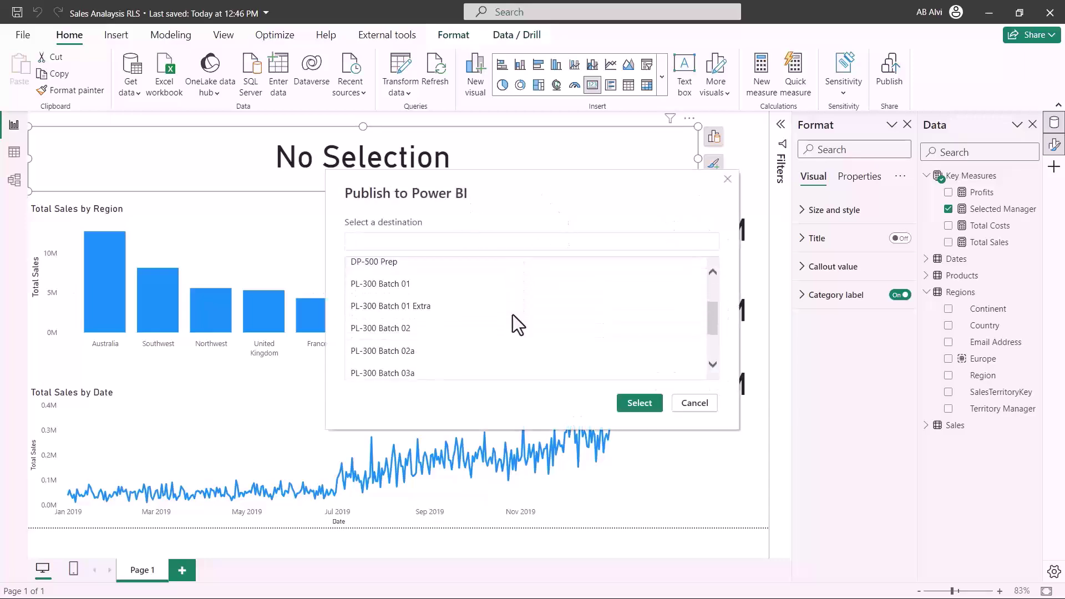
{"action": "scroll", "coordinate": [512, 315], "scroll_direction": "down", "scroll_amount": 1}
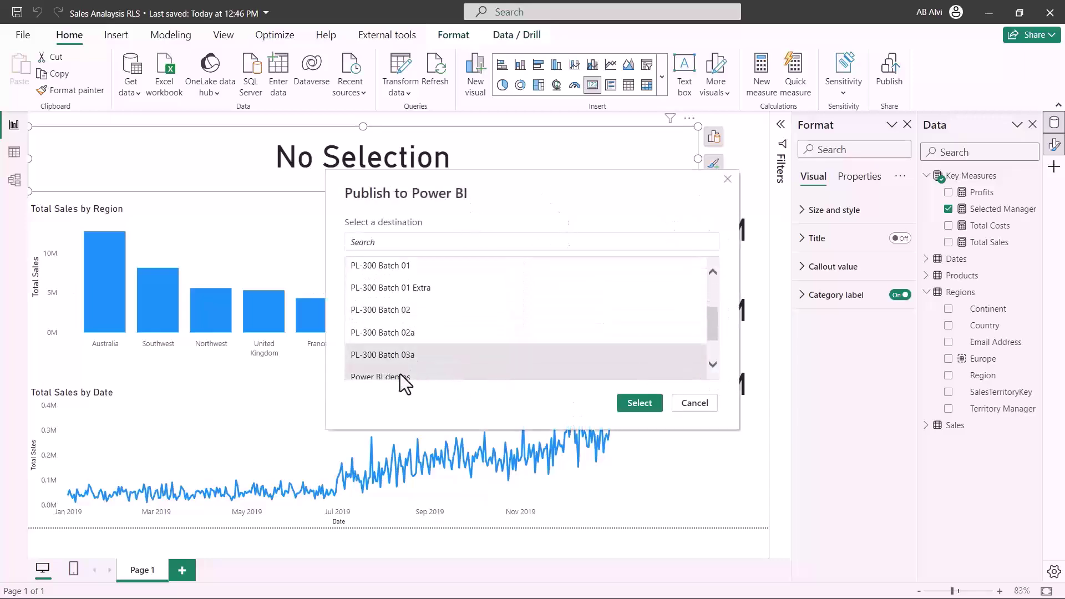
{"action": "left_click", "coordinate": [639, 403]}
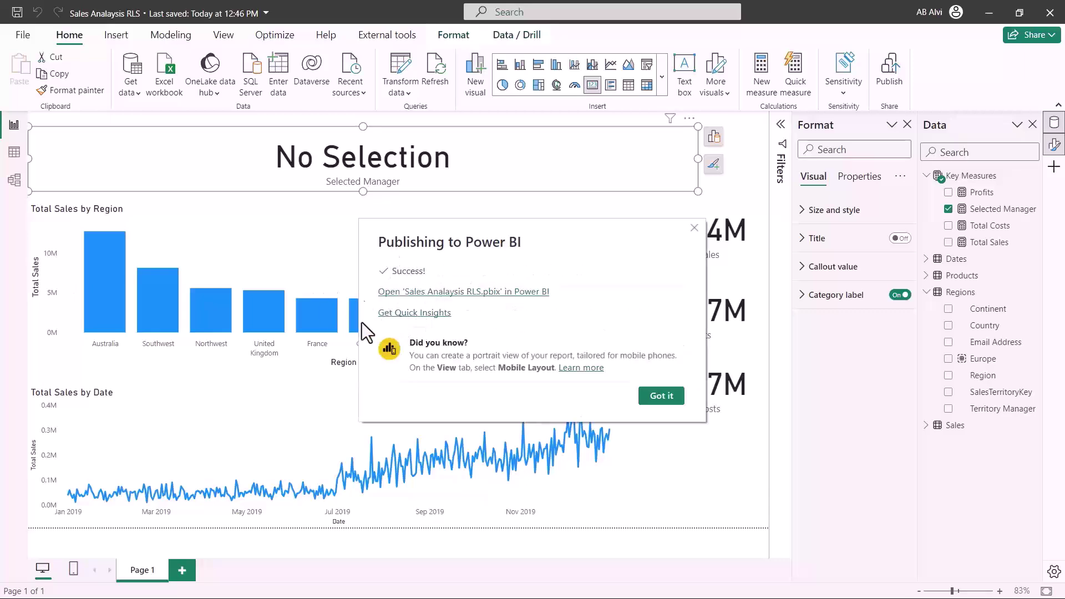
{"action": "left_click", "coordinate": [652, 397]}
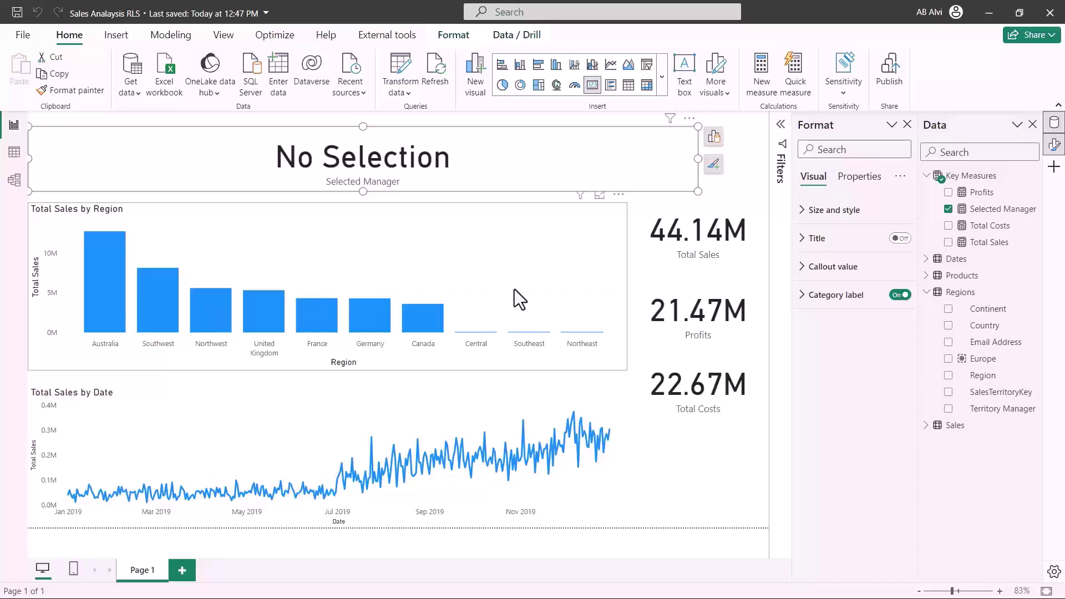
Switch to the browser and highlight the new Sales Analysis RLS report and dataset in PL-300 Batch 03a
{"action": "key", "text": "alt+Tab"}
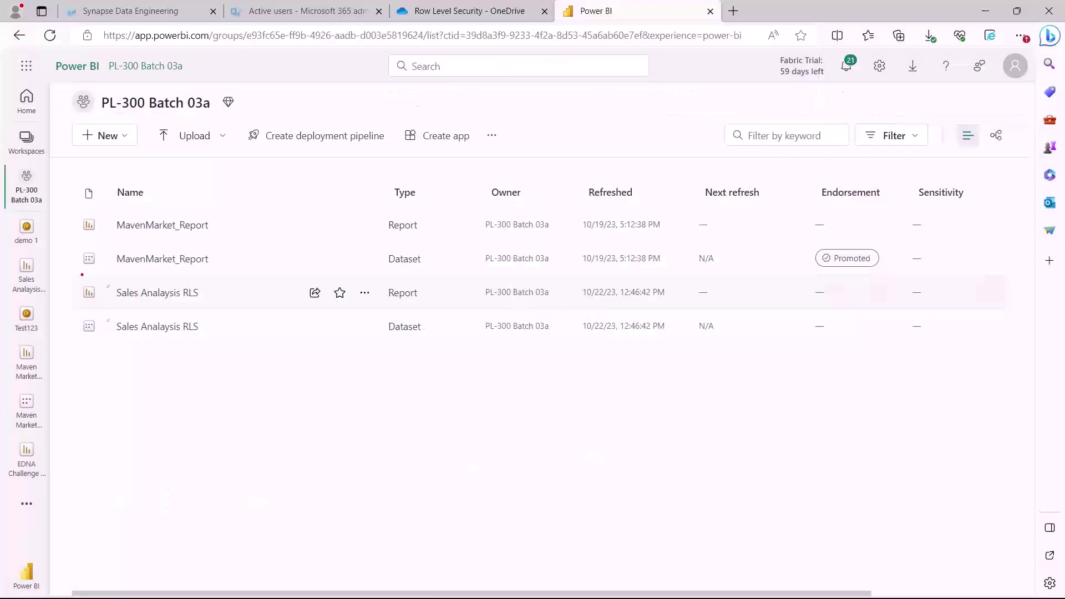
{"action": "left_click_drag", "start_coordinate": [66, 269], "coordinate": [253, 361]}
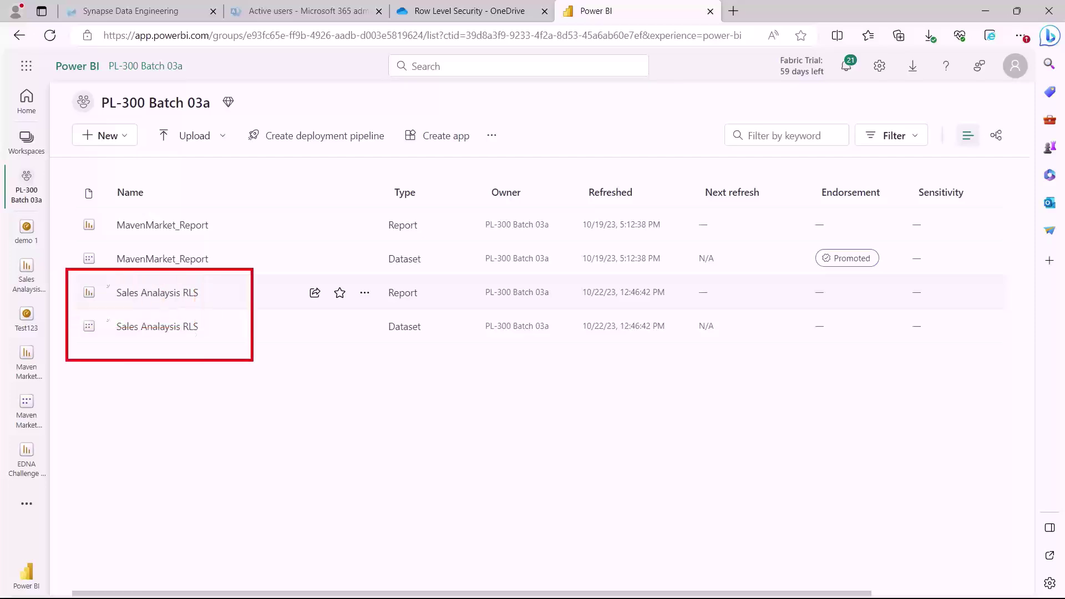
{"action": "left_click_drag", "start_coordinate": [120, 338], "coordinate": [183, 337]}
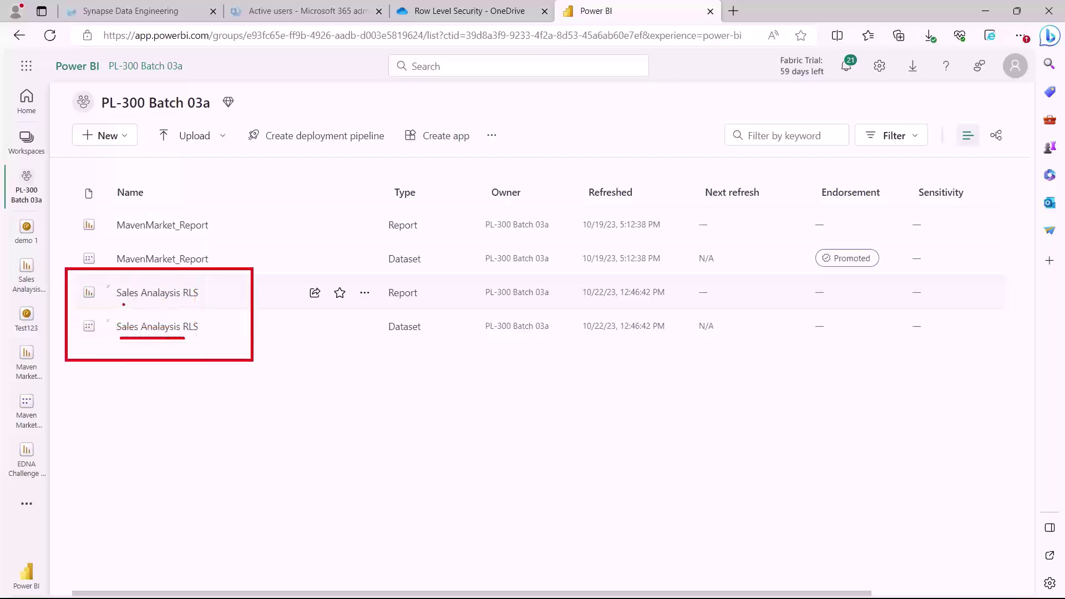
{"action": "left_click_drag", "start_coordinate": [122, 303], "coordinate": [186, 305]}
{"action": "left_click_drag", "start_coordinate": [109, 114], "coordinate": [188, 113]}
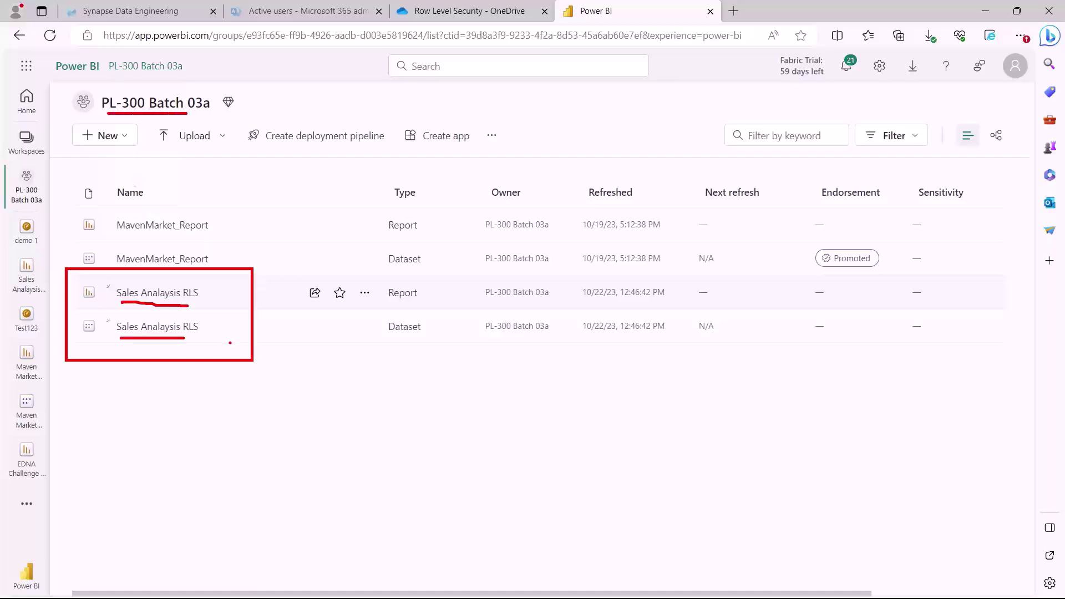
{"action": "key", "text": "Escape"}
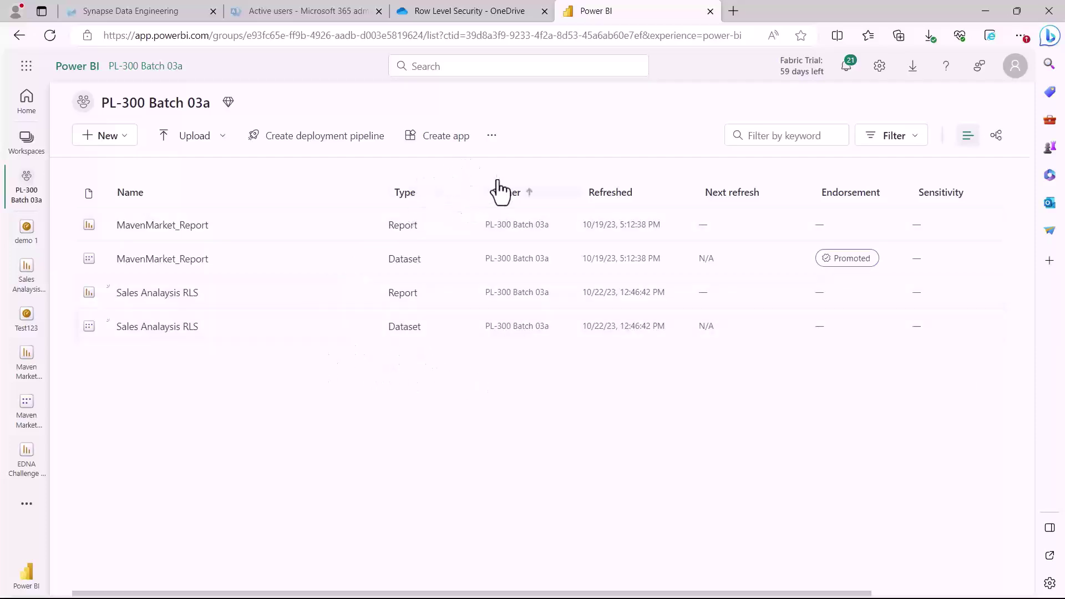
{"action": "left_click", "coordinate": [492, 137]}
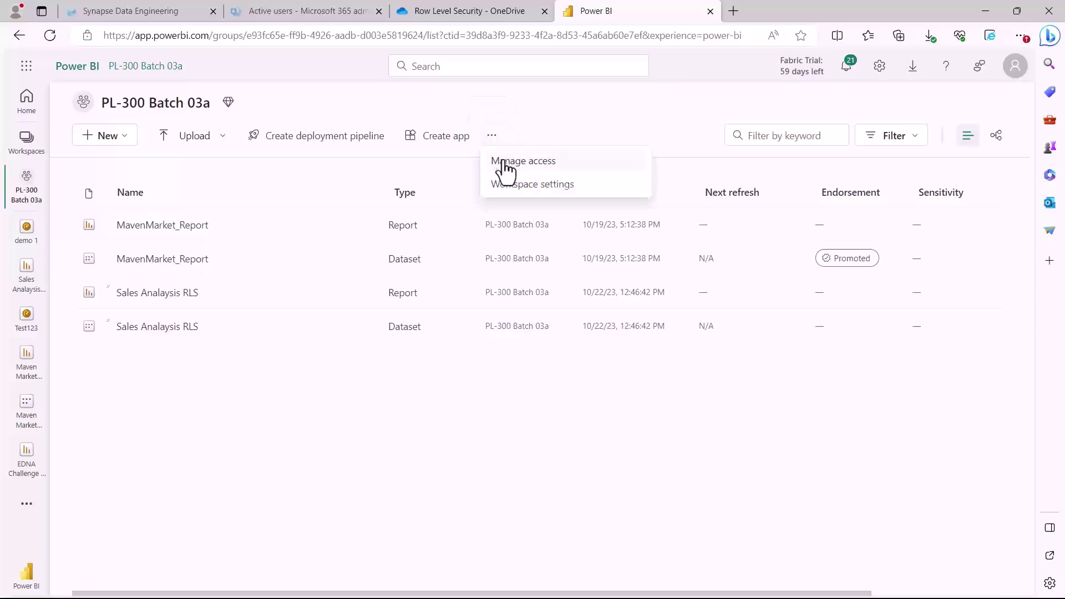
{"action": "left_click", "coordinate": [505, 166]}
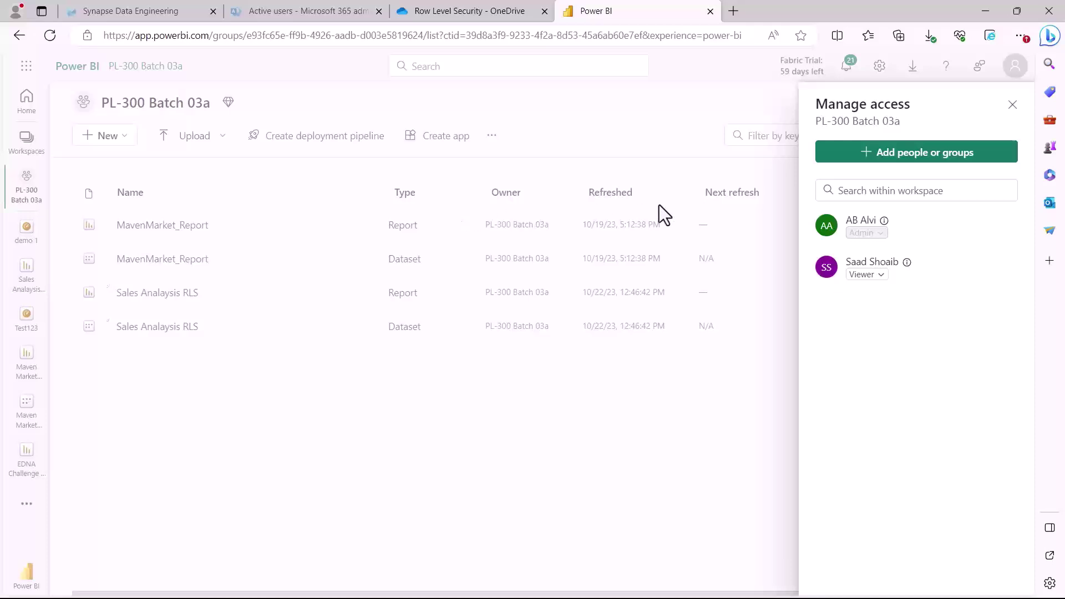
{"action": "key", "text": "Escape"}
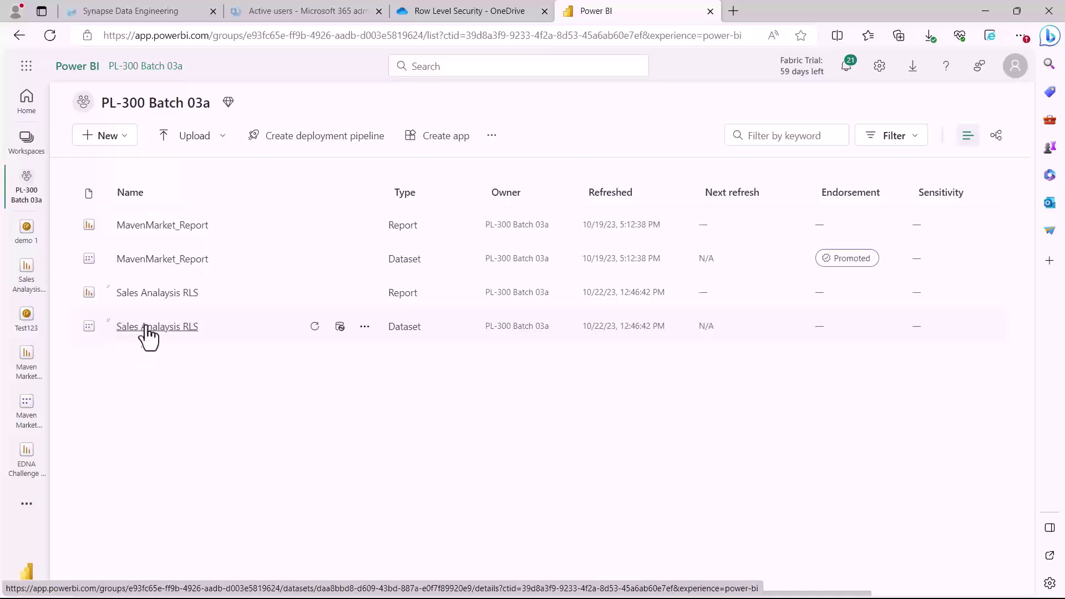
Open Security for the Sales Analysis RLS dataset and mark the Manager role and its members field
{"action": "left_click", "coordinate": [365, 327]}
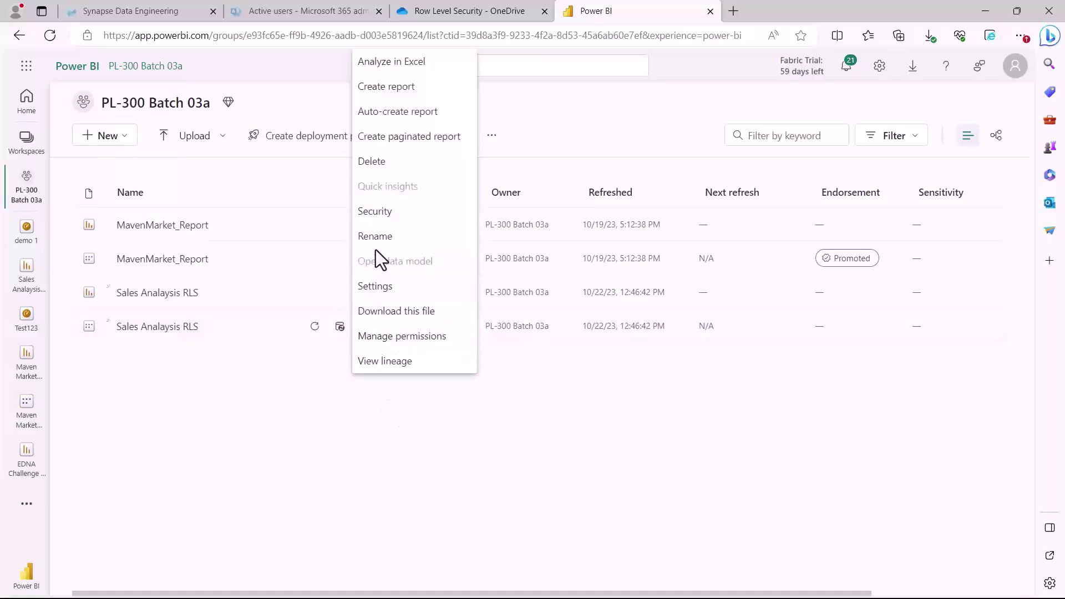
{"action": "left_click", "coordinate": [375, 216]}
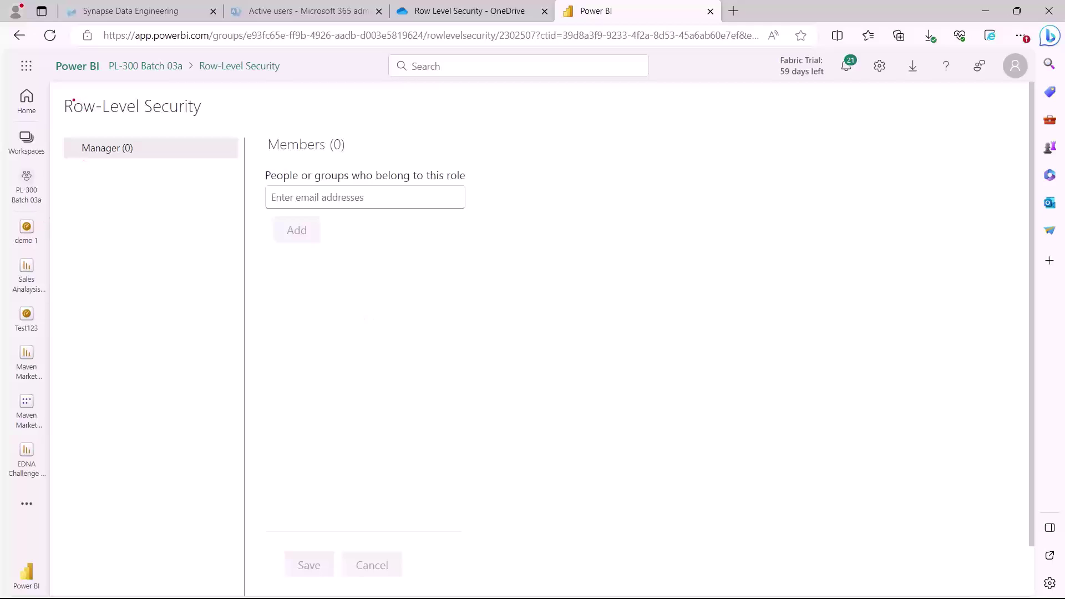
{"action": "left_click_drag", "start_coordinate": [65, 130], "coordinate": [162, 183]}
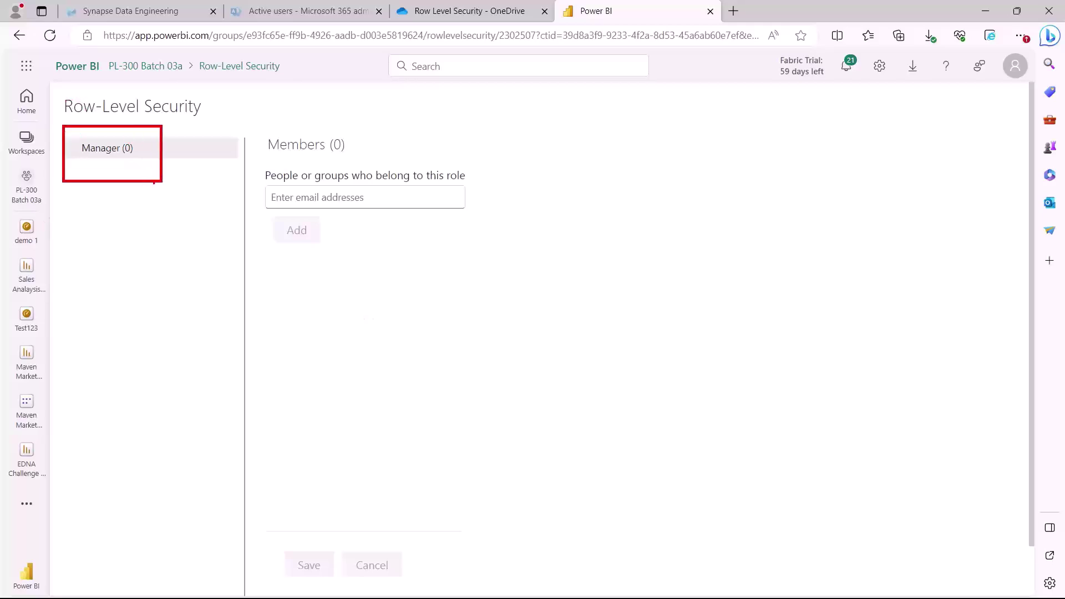
{"action": "left_click_drag", "start_coordinate": [77, 160], "coordinate": [132, 157]}
{"action": "mouse_move", "coordinate": [127, 133]}
{"action": "left_mouse_down"}
{"action": "mouse_move", "coordinate": [150, 118]}
{"action": "mouse_move", "coordinate": [233, 109]}
{"action": "mouse_move", "coordinate": [272, 124]}
{"action": "mouse_move", "coordinate": [250, 133]}
{"action": "left_mouse_up"}
{"action": "left_click_drag", "start_coordinate": [266, 182], "coordinate": [349, 182]}
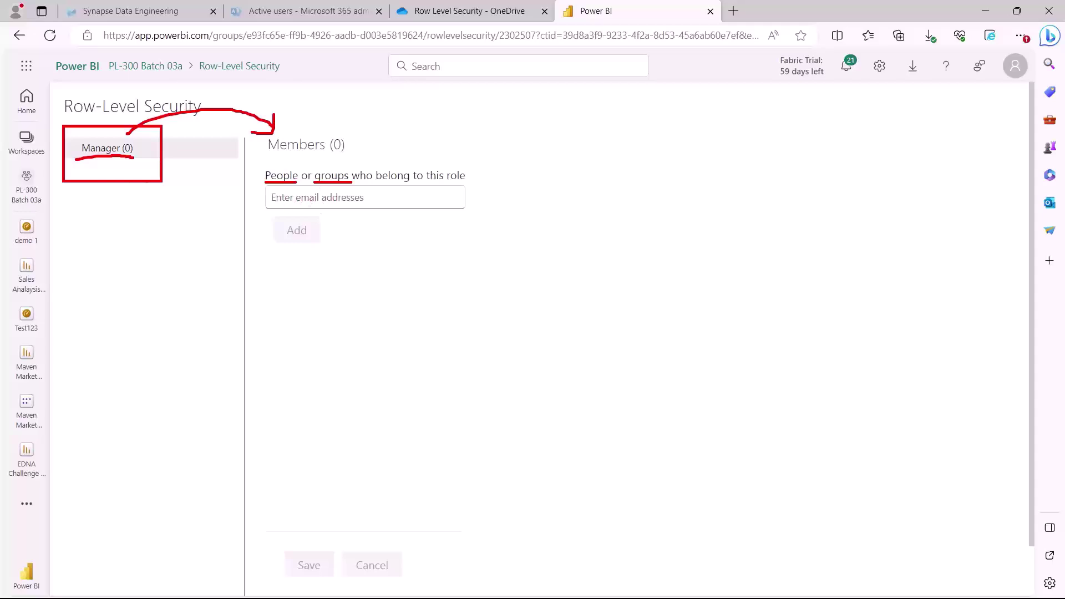
{"action": "left_click_drag", "start_coordinate": [98, 173], "coordinate": [106, 240]}
{"action": "mouse_move", "coordinate": [94, 171]}
{"action": "left_mouse_down"}
{"action": "mouse_move", "coordinate": [86, 179]}
{"action": "mouse_move", "coordinate": [117, 196]}
{"action": "mouse_move", "coordinate": [83, 181]}
{"action": "left_mouse_up"}
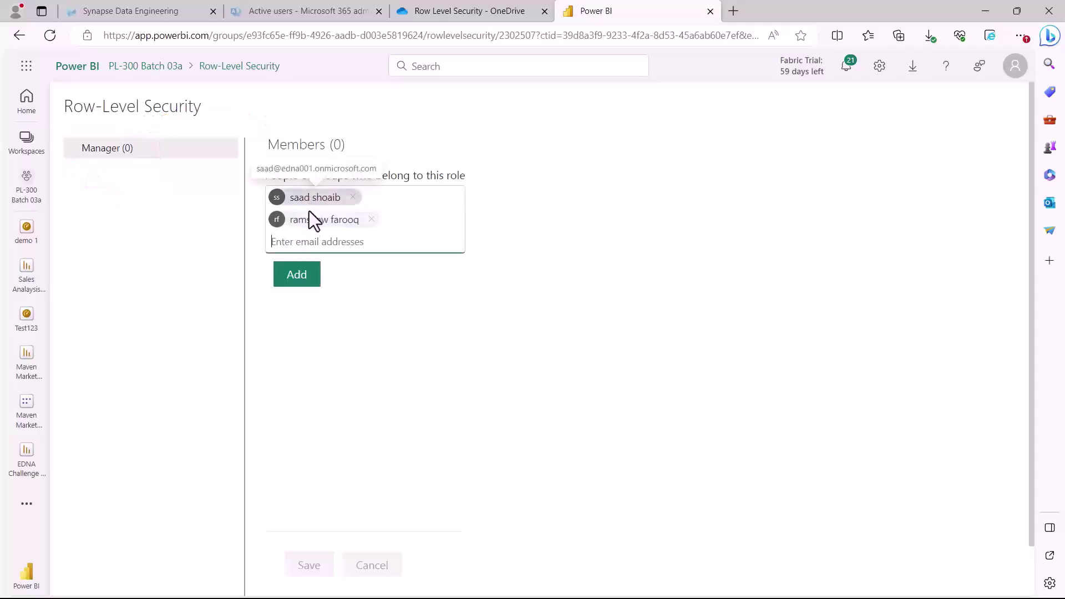
Add the two entered users to Manager, save, and go back to PL-300 Batch 03a
{"action": "left_click", "coordinate": [289, 278]}
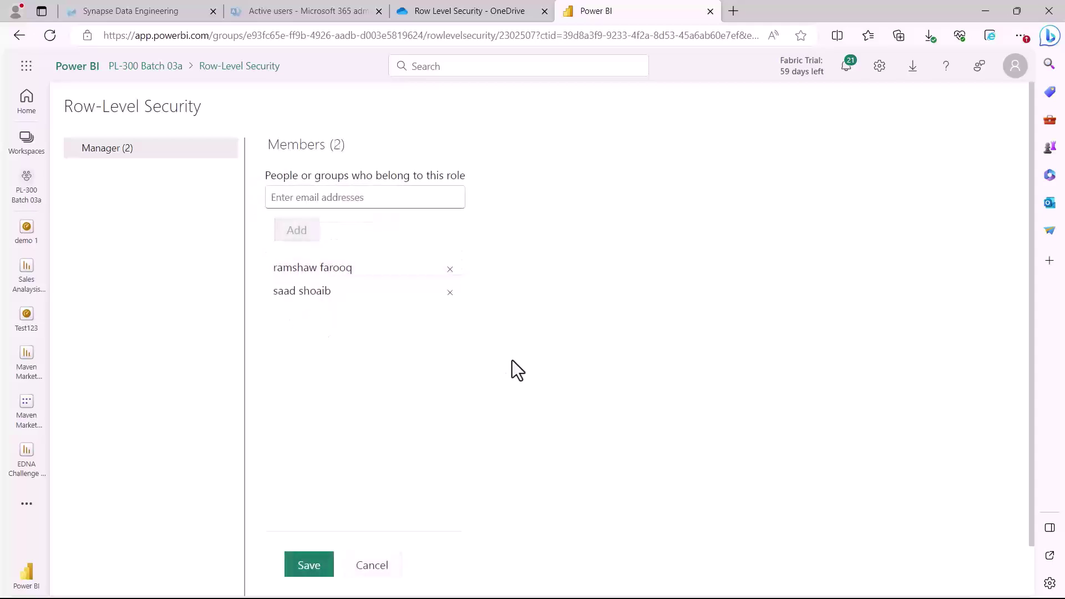
{"action": "left_click", "coordinate": [308, 563]}
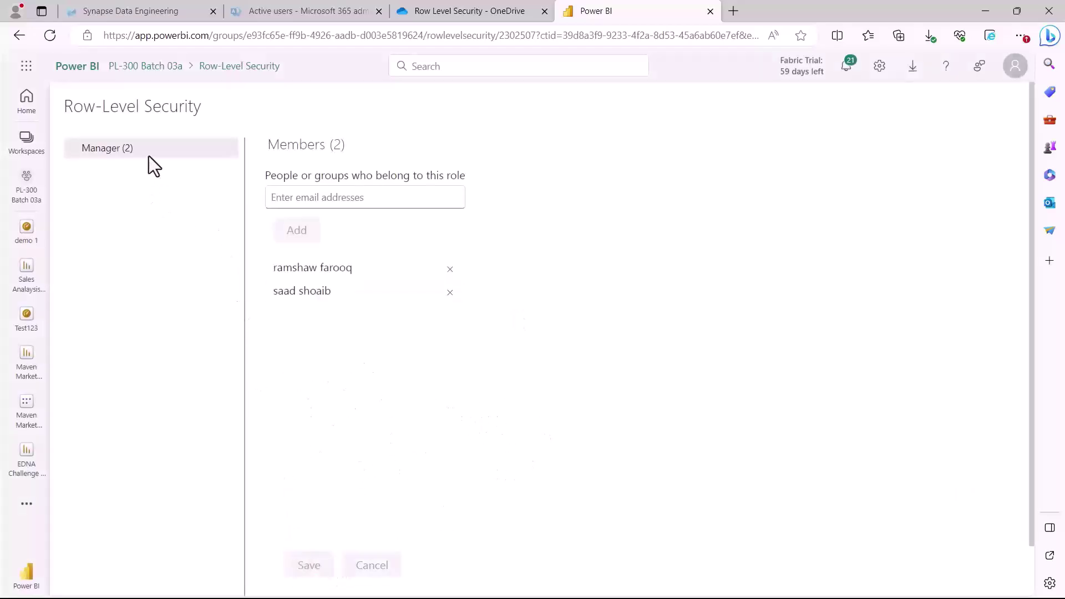
{"action": "left_click", "coordinate": [153, 70]}
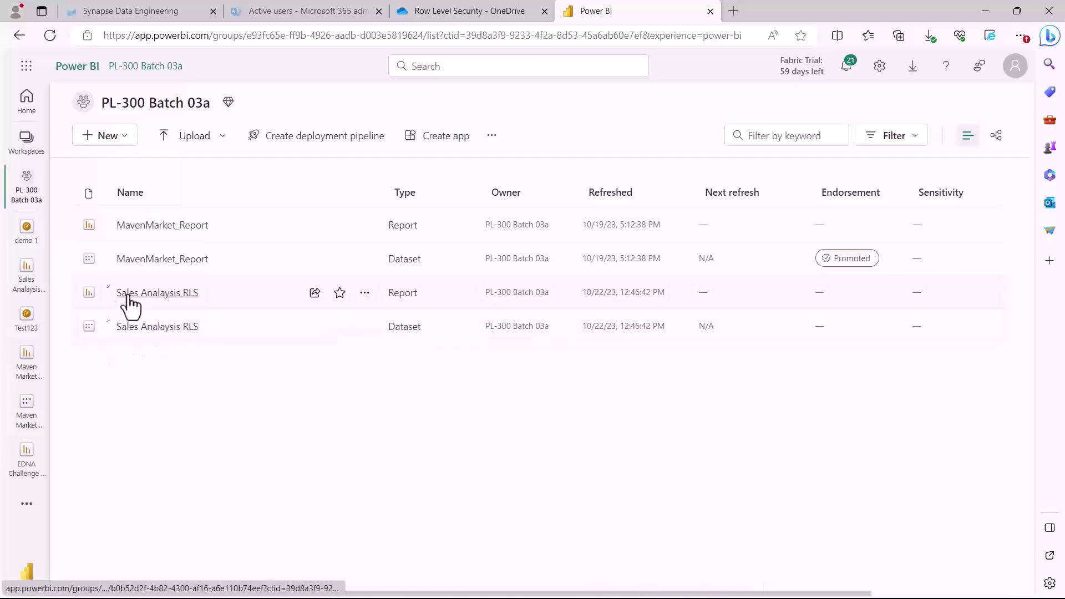
Open the Sales Analysis RLS report and mark its charts and the No Selection card
{"action": "left_click", "coordinate": [156, 296]}
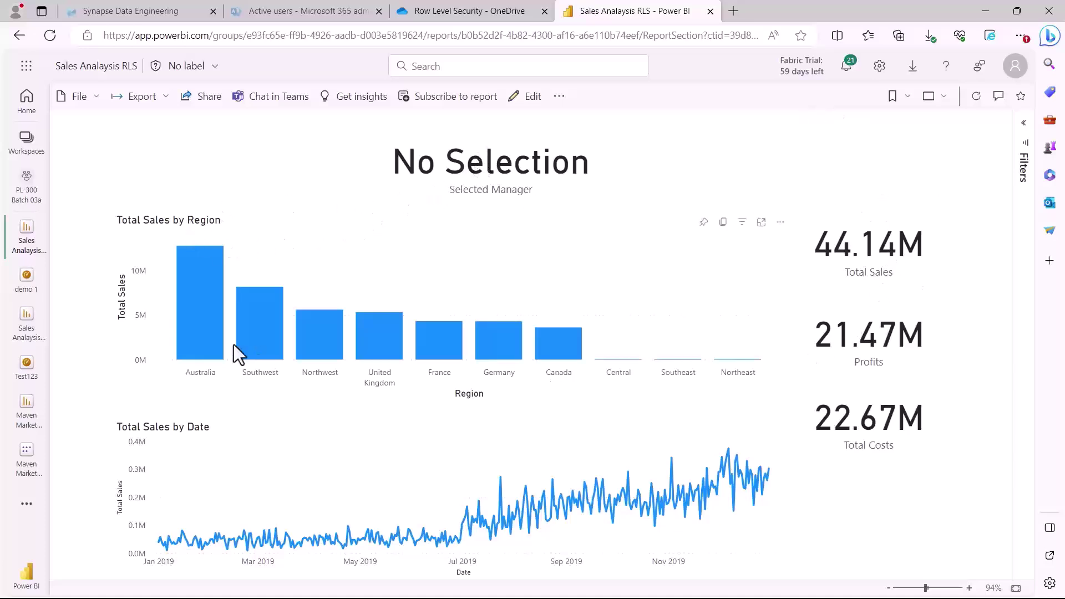
{"action": "mouse_move", "coordinate": [82, 199]}
{"action": "left_mouse_down"}
{"action": "mouse_move", "coordinate": [698, 275]}
{"action": "mouse_move", "coordinate": [950, 580]}
{"action": "left_mouse_up"}
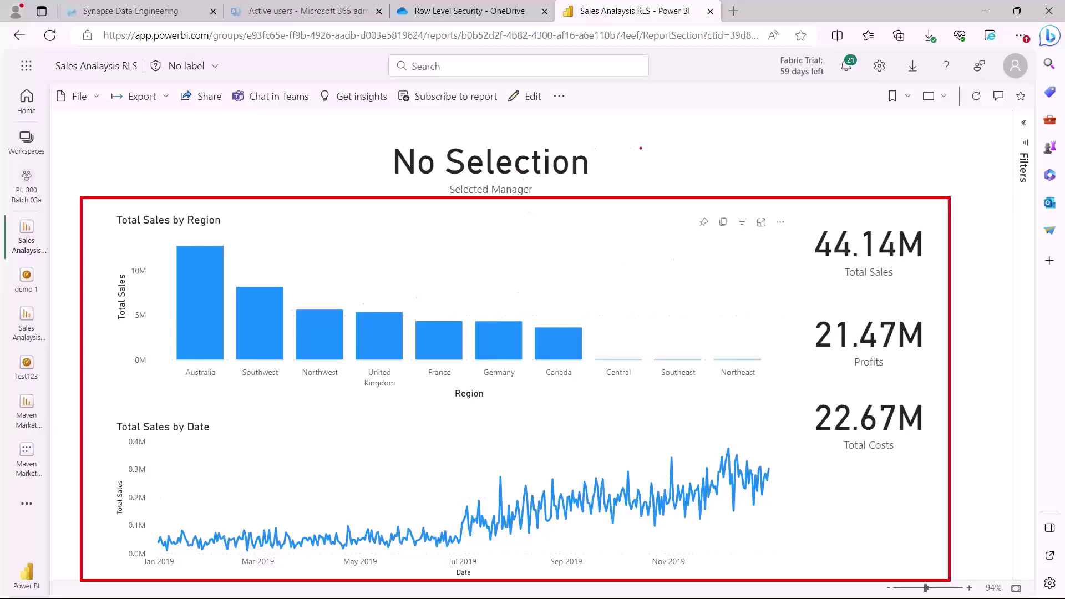
{"action": "mouse_move", "coordinate": [663, 126]}
{"action": "left_mouse_down"}
{"action": "mouse_move", "coordinate": [603, 157]}
{"action": "mouse_move", "coordinate": [632, 159]}
{"action": "left_mouse_up"}
{"action": "mouse_move", "coordinate": [207, 127]}
{"action": "left_mouse_down"}
{"action": "mouse_move", "coordinate": [328, 143]}
{"action": "mouse_move", "coordinate": [336, 162]}
{"action": "left_mouse_up"}
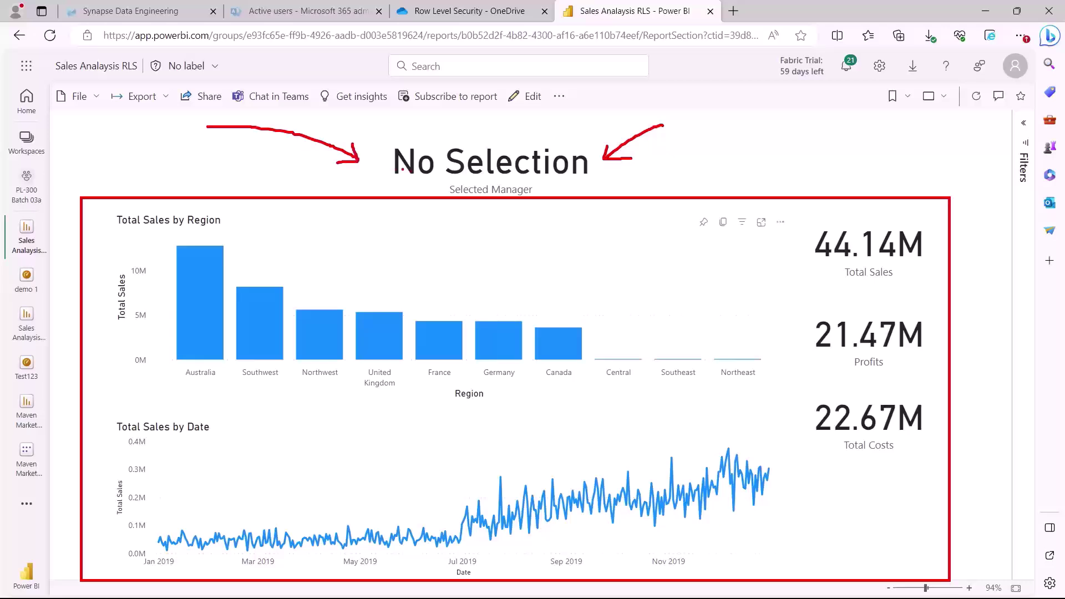